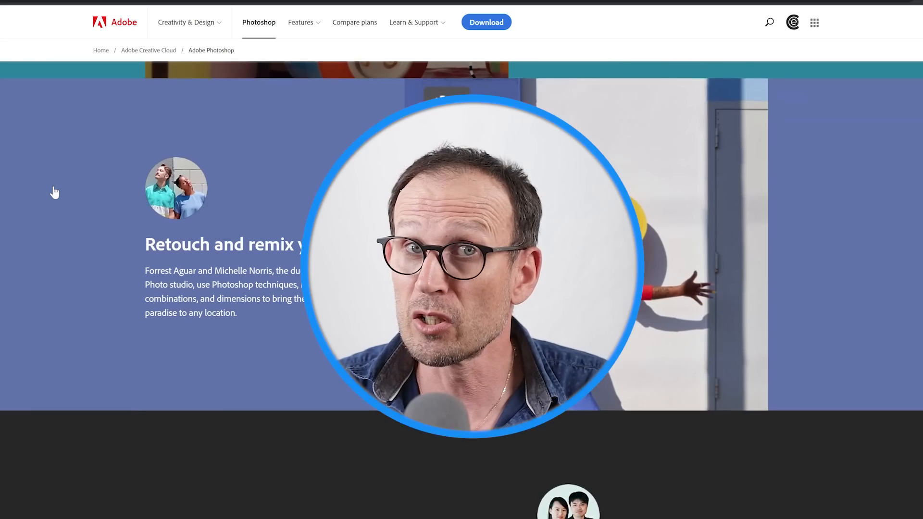
{"action": "scroll", "coordinate": [55, 188], "scroll_direction": "down", "scroll_amount": 15}
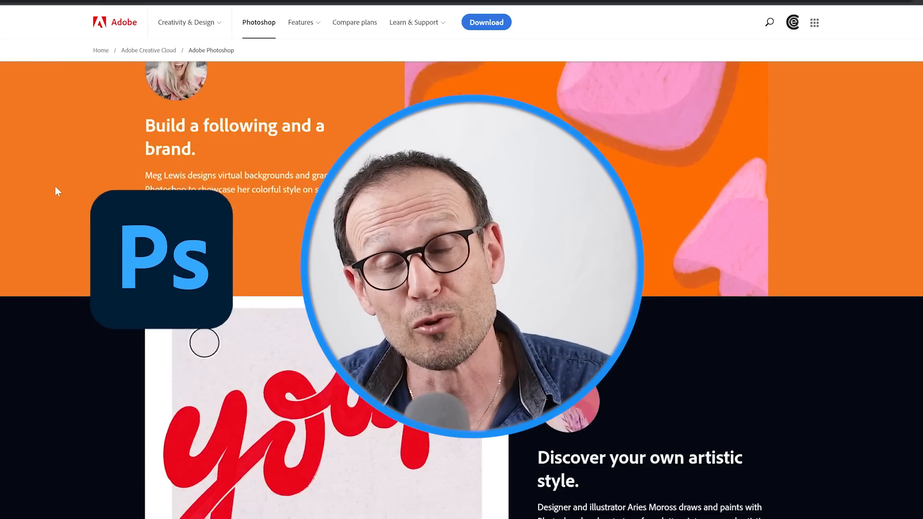
{"action": "scroll", "coordinate": [57, 190], "scroll_direction": "down", "scroll_amount": 6}
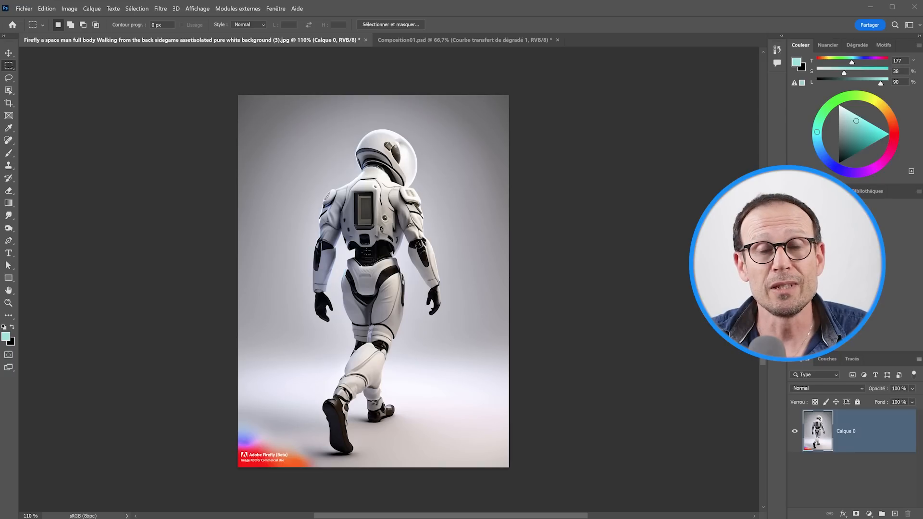
Step: Erase the Adobe Firefly watermark in the image's lower-left corner using the Remove tool at size 141
{"action": "key", "text": "j"}
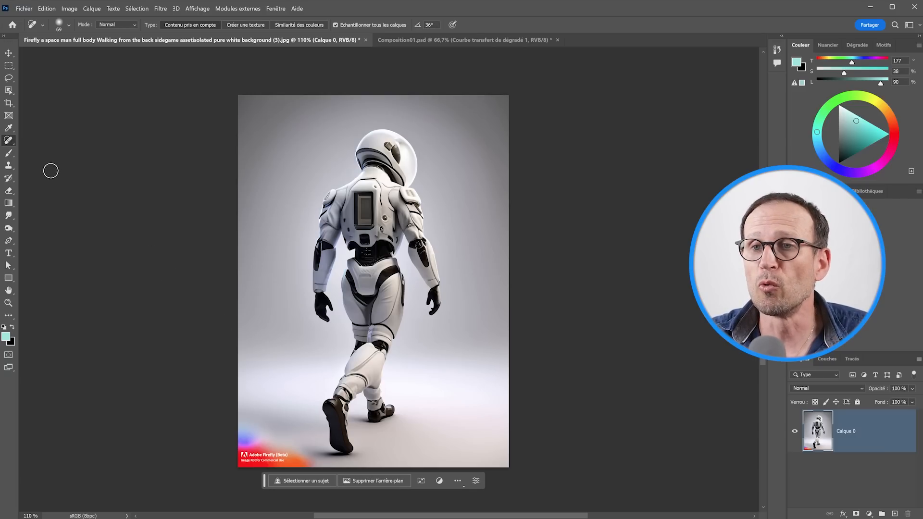
{"action": "right_click", "coordinate": [12, 140]}
{"action": "left_click", "coordinate": [41, 152]}
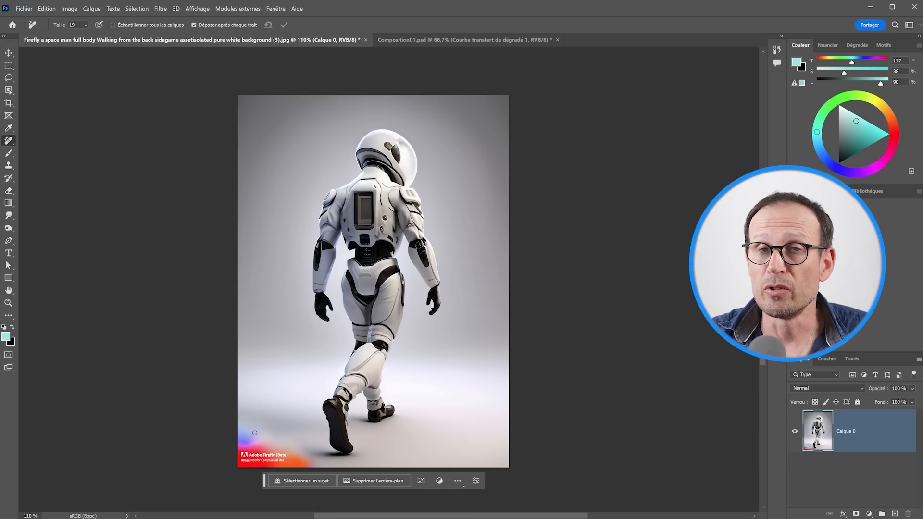
{"action": "right_click", "coordinate": [265, 413]}
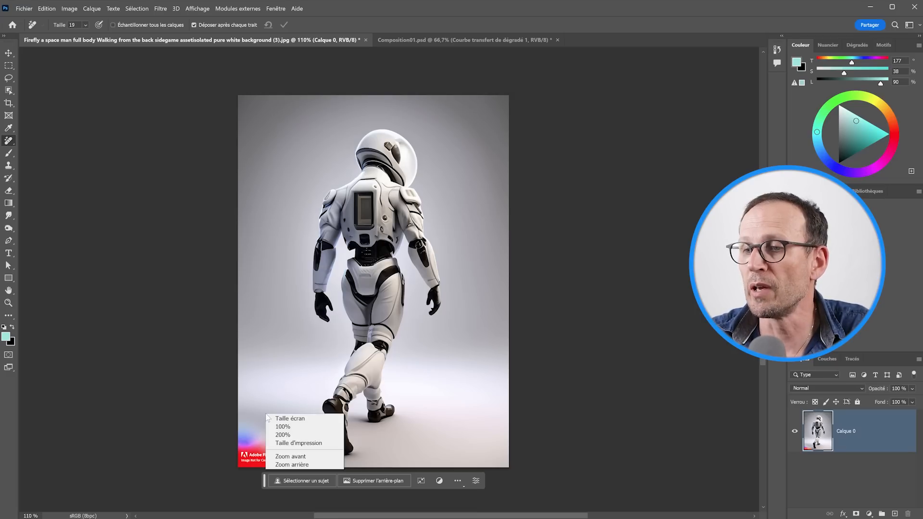
{"action": "left_click", "coordinate": [200, 296]}
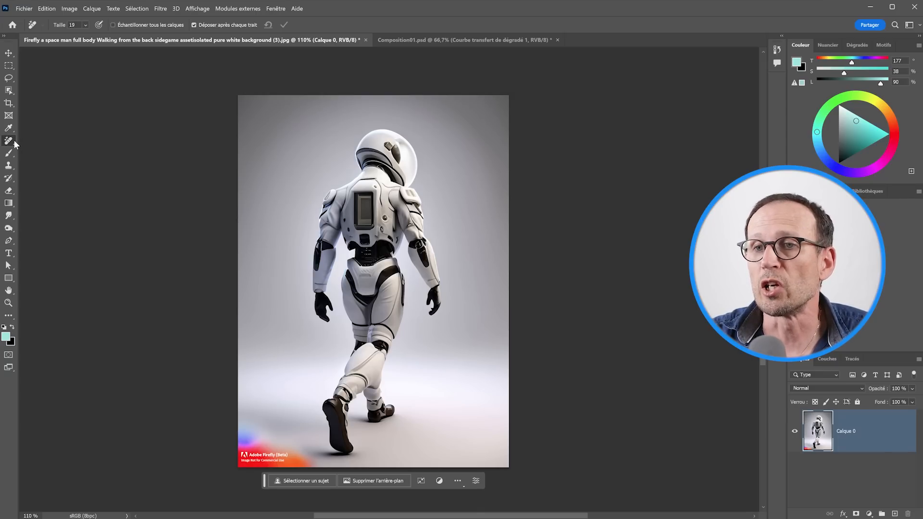
{"action": "left_click", "coordinate": [85, 25]}
{"action": "left_click_drag", "start_coordinate": [119, 36], "coordinate": [135, 37]}
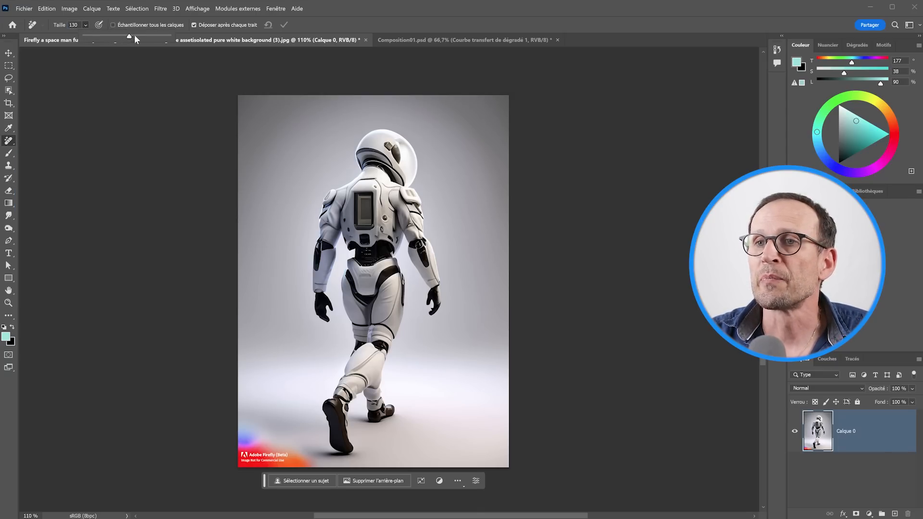
{"action": "mouse_move", "coordinate": [239, 430]}
{"action": "left_mouse_down"}
{"action": "mouse_move", "coordinate": [307, 456]}
{"action": "mouse_move", "coordinate": [240, 462]}
{"action": "left_mouse_up"}
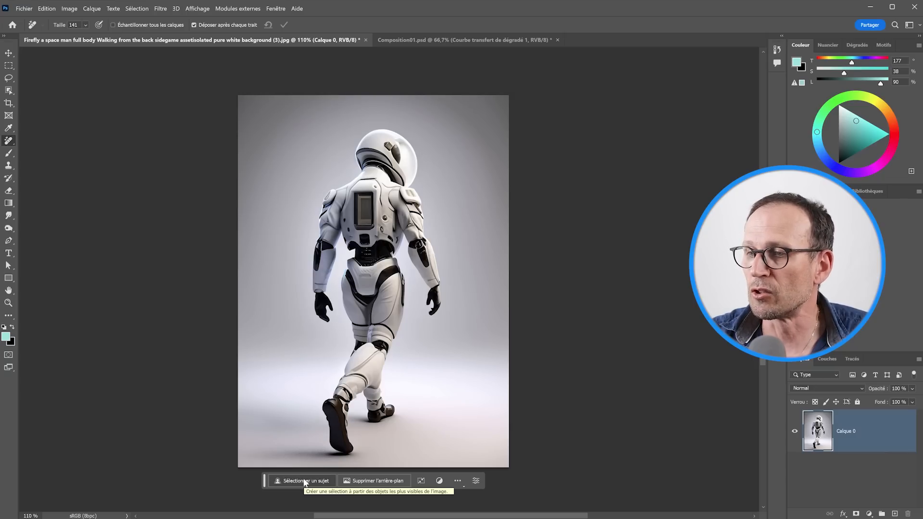
Step: Examine the contextual task bar's adjustment layer and bar position options, and display the layer's properties
{"action": "left_click", "coordinate": [439, 481]}
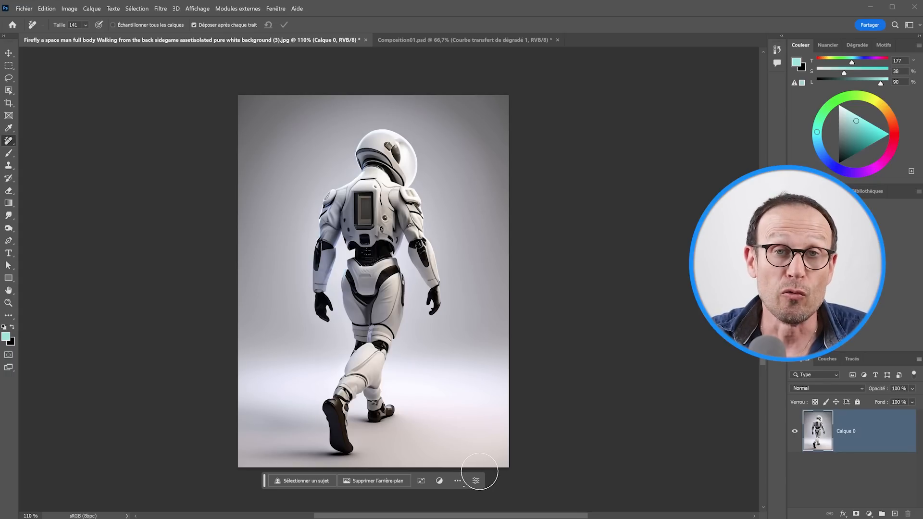
{"action": "left_click", "coordinate": [457, 481]}
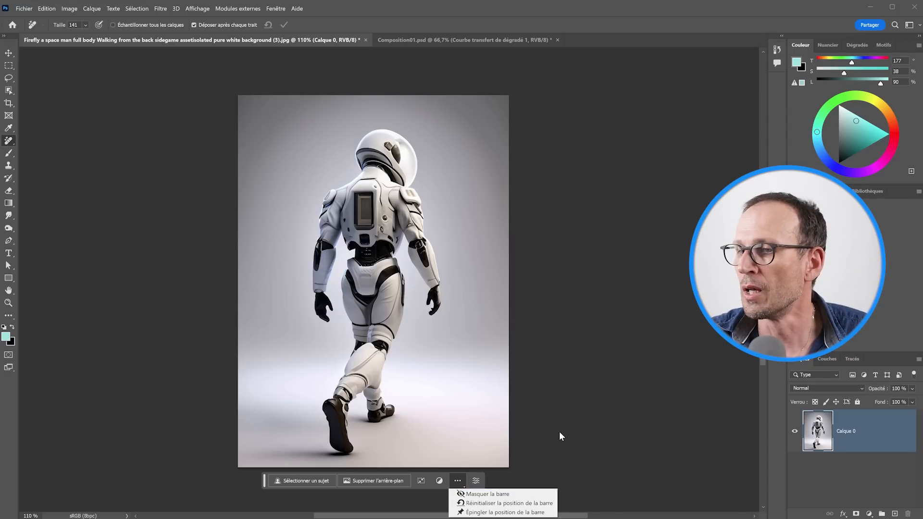
{"action": "left_click", "coordinate": [475, 481]}
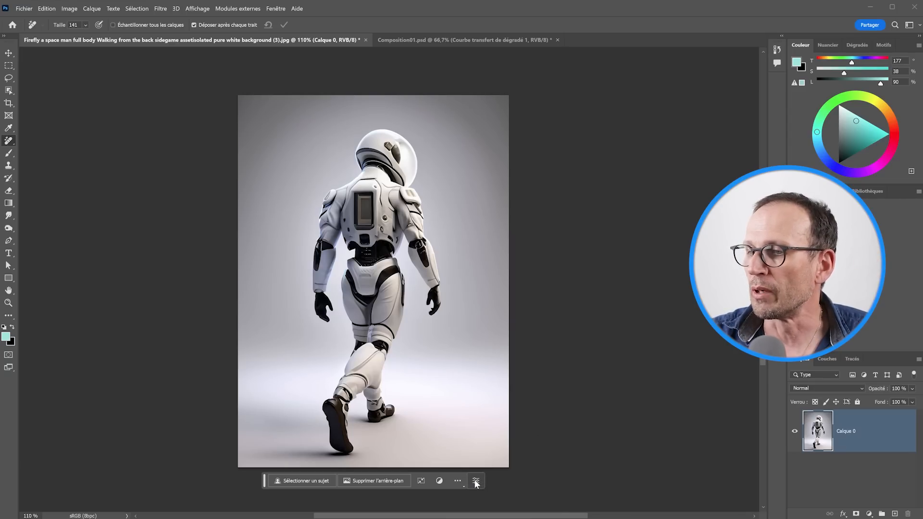
{"action": "left_click", "coordinate": [475, 481]}
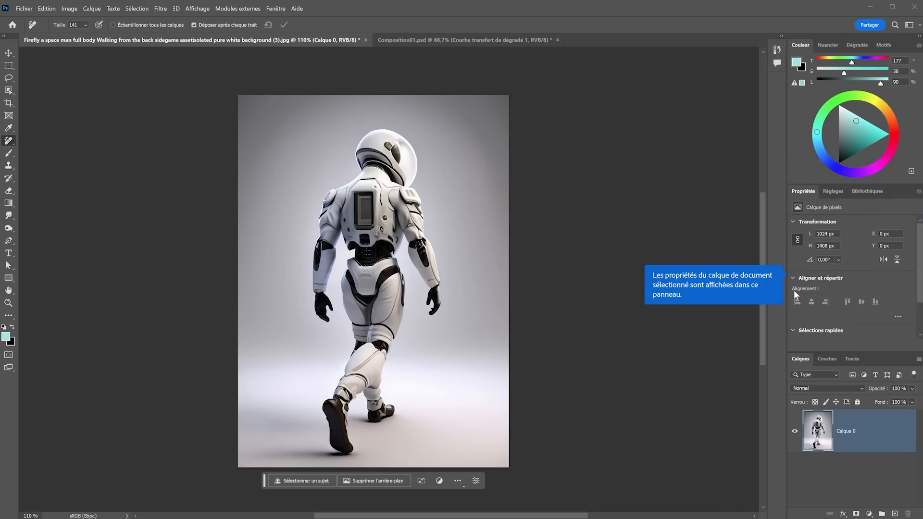
Step: Try a subject selection on the astronaut with its editing options, and remove the image's background
{"action": "left_click", "coordinate": [298, 481]}
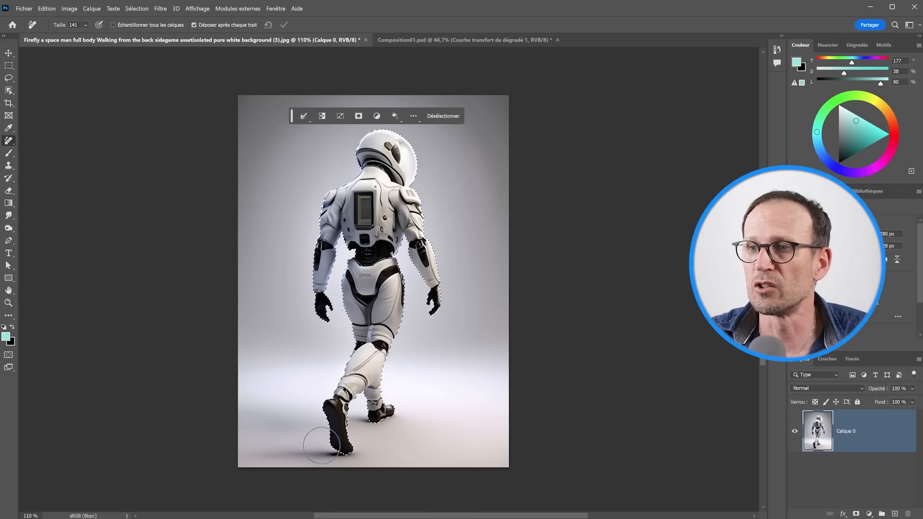
{"action": "left_click", "coordinate": [303, 119]}
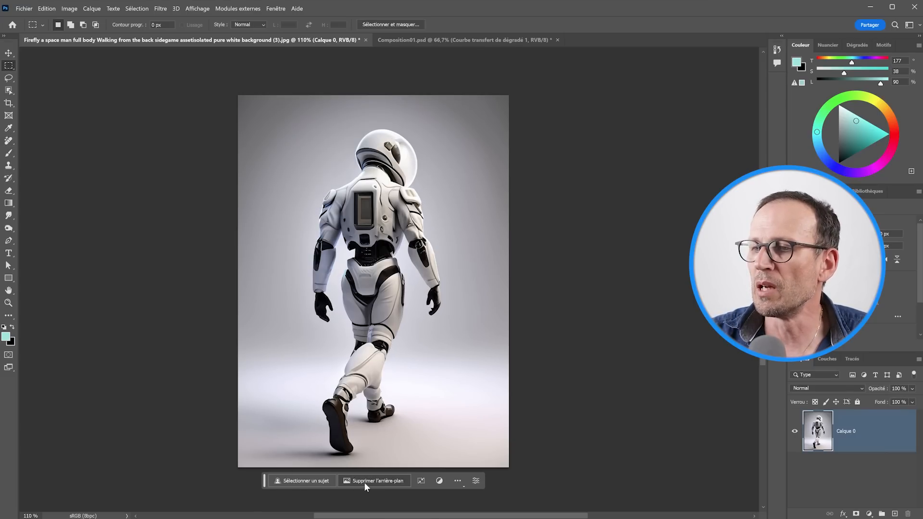
{"action": "left_click", "coordinate": [364, 482]}
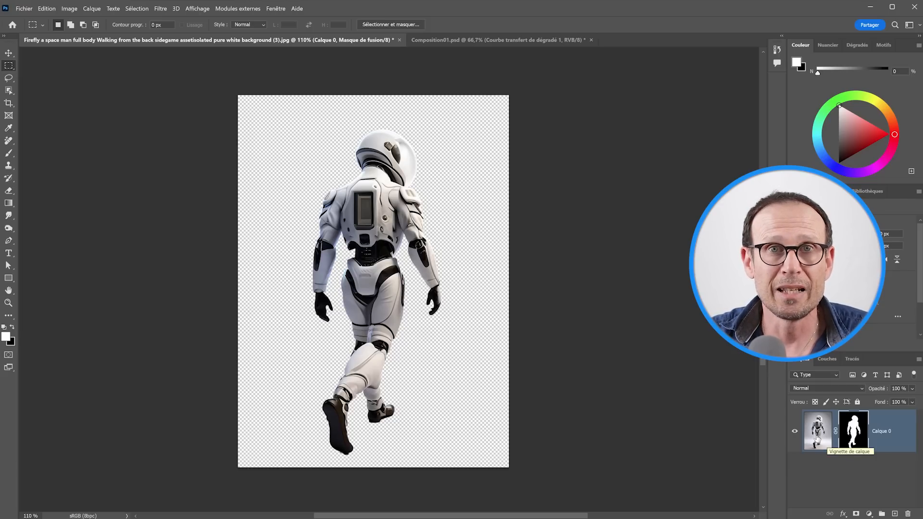
Step: Add a light-grey-to-black linear gradient from the image's upper left to its lower right and place its layer below Calque 0
{"action": "left_click", "coordinate": [9, 204]}
{"action": "left_click", "coordinate": [39, 203]}
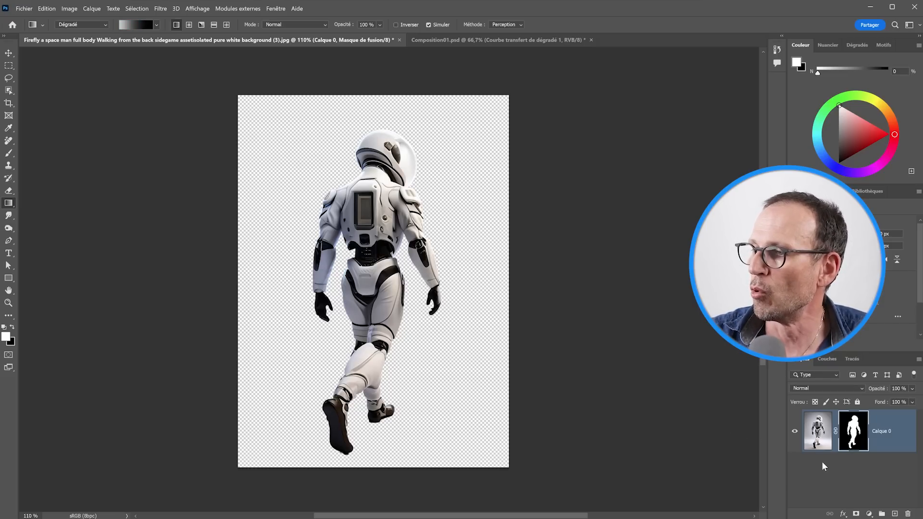
{"action": "left_click", "coordinate": [817, 461]}
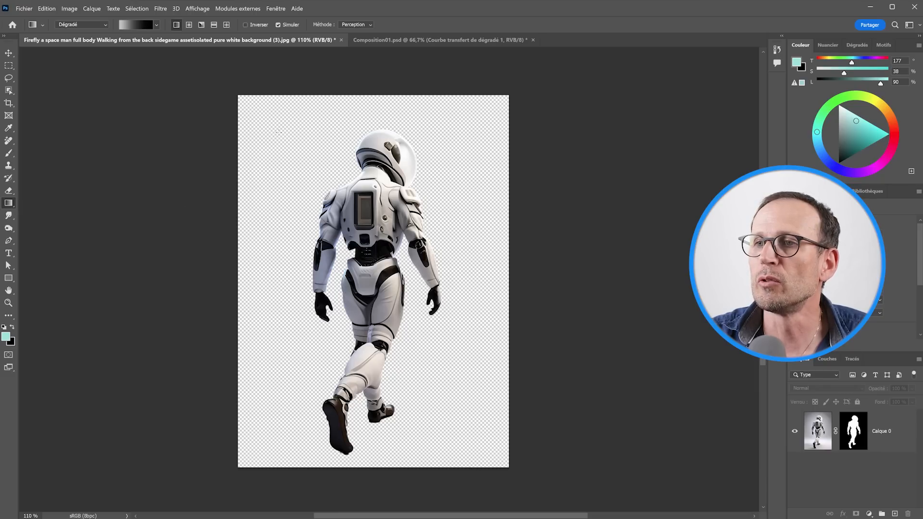
{"action": "left_click_drag", "start_coordinate": [277, 131], "coordinate": [482, 450]}
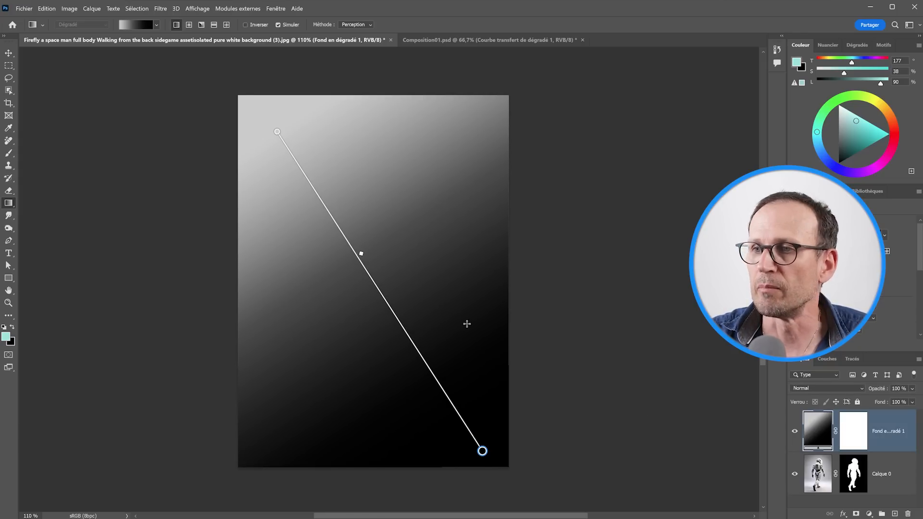
{"action": "left_click_drag", "start_coordinate": [900, 440], "coordinate": [896, 498]}
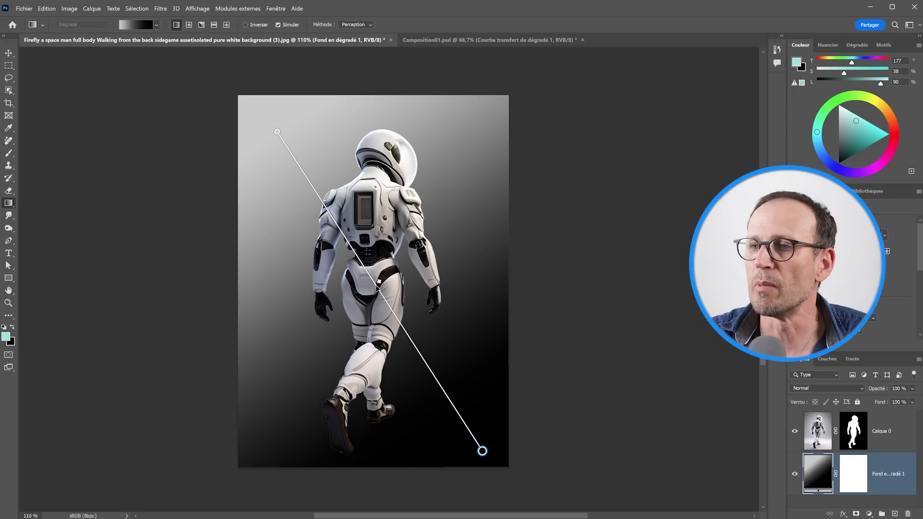
Step: Change the gradient's light-grey starting color stop to teal 34b0b1
{"action": "double_click", "coordinate": [277, 131]}
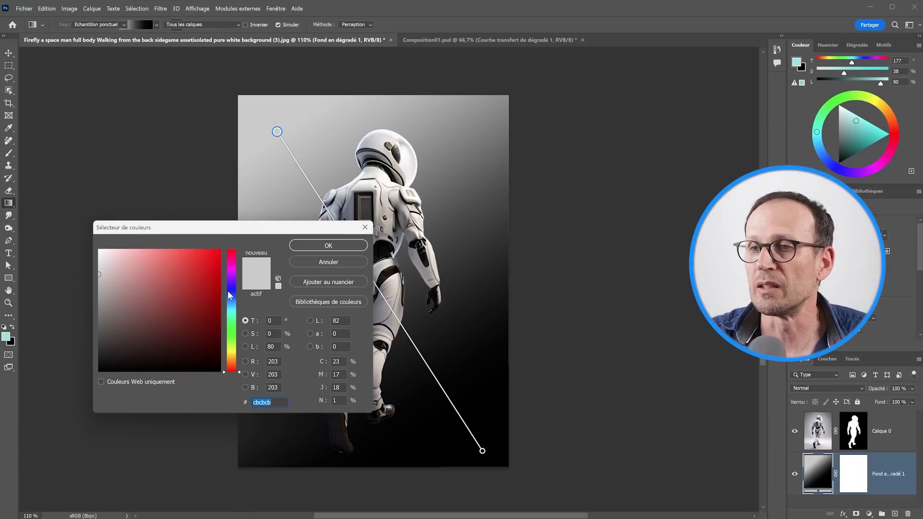
{"action": "left_click", "coordinate": [231, 310]}
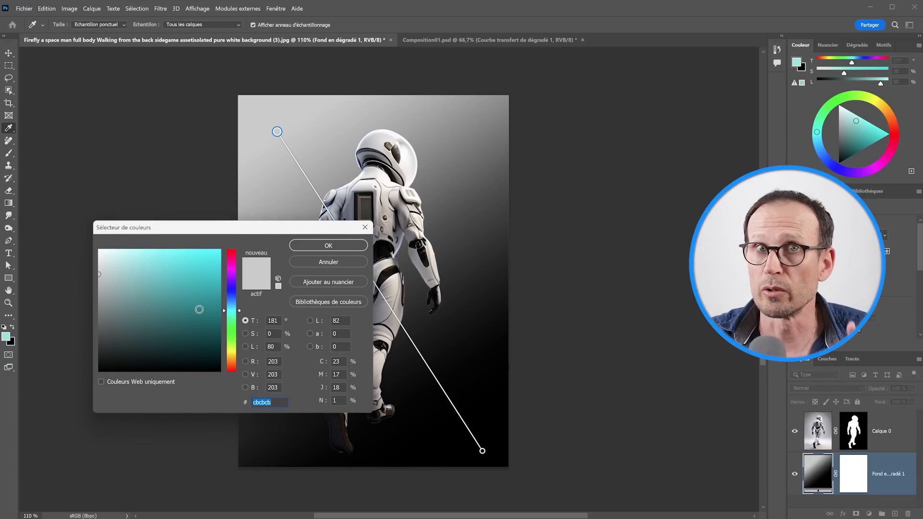
{"action": "left_click", "coordinate": [184, 287]}
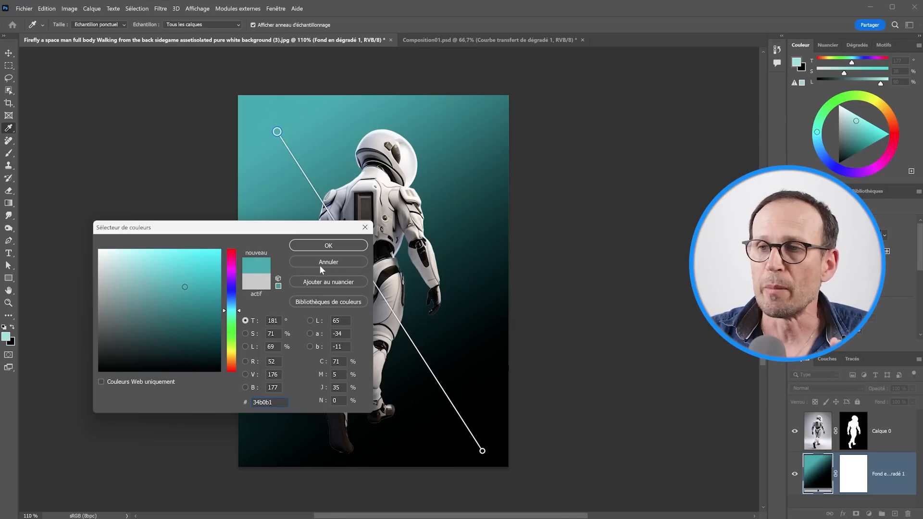
{"action": "left_click", "coordinate": [357, 246]}
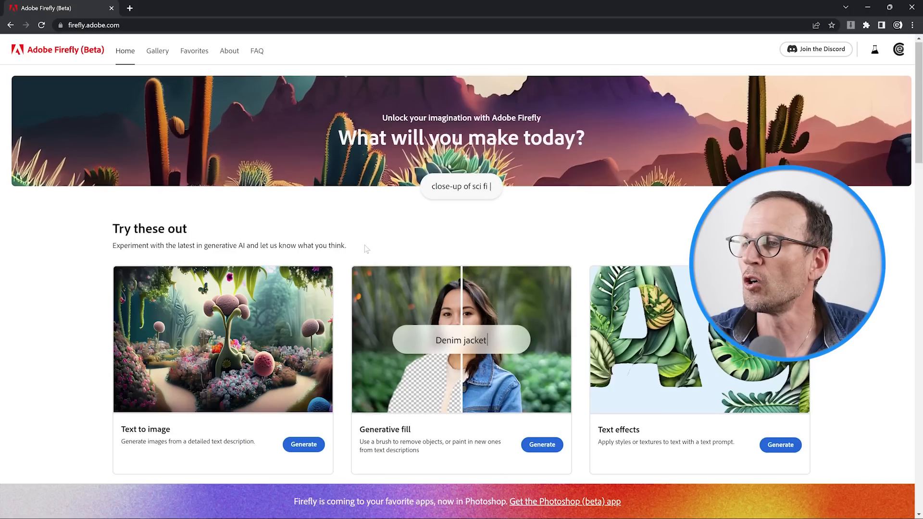
Step: Switch to Adobe Firefly in the browser and load the astronaut-and-portal image into Generative fill
{"action": "scroll", "coordinate": [365, 249], "scroll_direction": "down", "scroll_amount": 2}
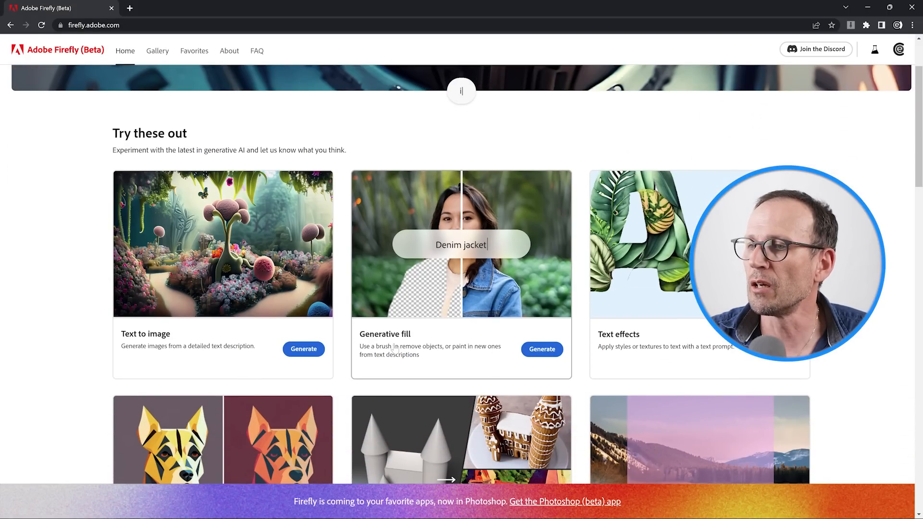
{"action": "left_click", "coordinate": [536, 353]}
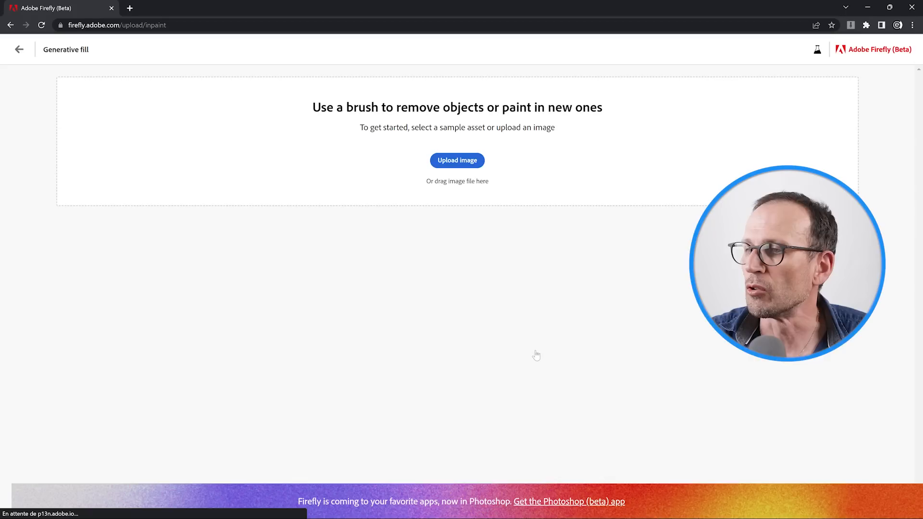
{"action": "scroll", "coordinate": [507, 331], "scroll_direction": "down", "scroll_amount": 1}
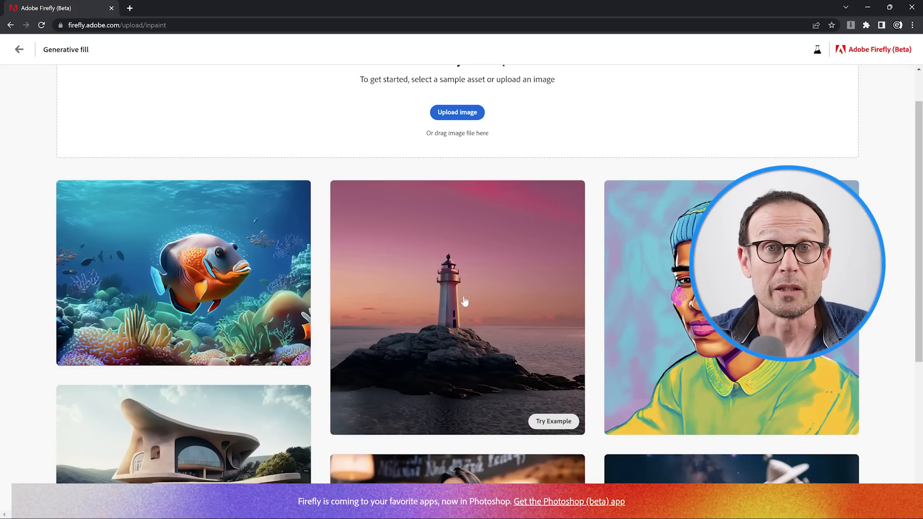
{"action": "scroll", "coordinate": [464, 302], "scroll_direction": "up", "scroll_amount": 1}
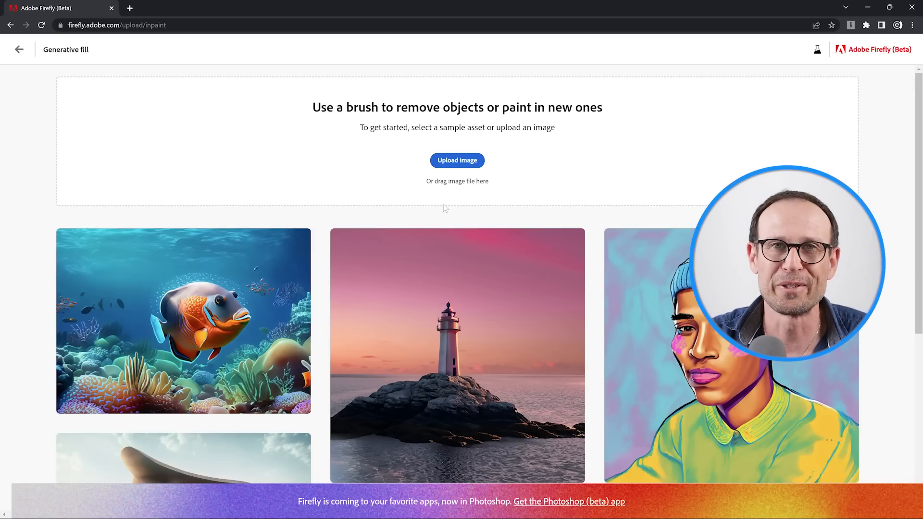
{"action": "left_click", "coordinate": [456, 162]}
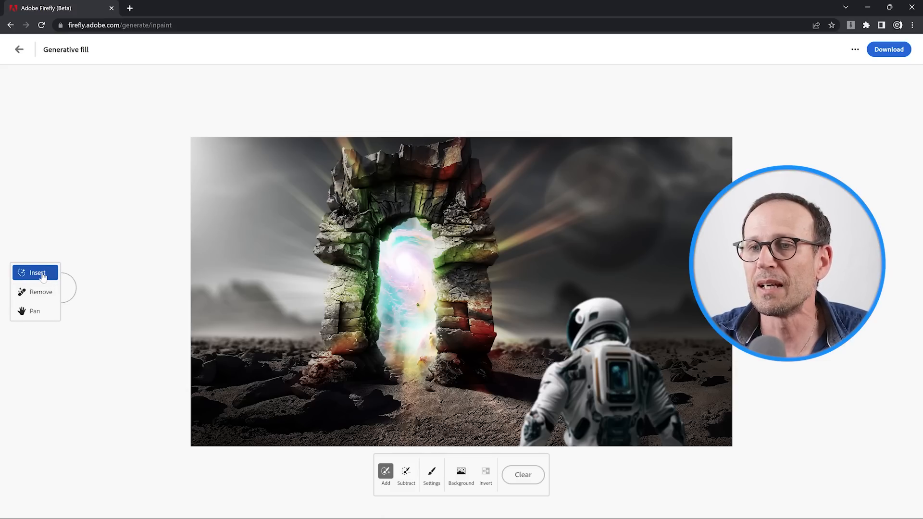
Step: Try a generative fill with the prompt "A space rocket blurry" in a rocket-shaped brushed area beside the stone portal, and discard the result
{"action": "mouse_move", "coordinate": [267, 332]}
{"action": "left_mouse_down"}
{"action": "mouse_move", "coordinate": [235, 332]}
{"action": "mouse_move", "coordinate": [266, 332]}
{"action": "mouse_move", "coordinate": [241, 333]}
{"action": "mouse_move", "coordinate": [258, 279]}
{"action": "mouse_move", "coordinate": [261, 313]}
{"action": "mouse_move", "coordinate": [246, 324]}
{"action": "mouse_move", "coordinate": [254, 251]}
{"action": "left_mouse_up"}
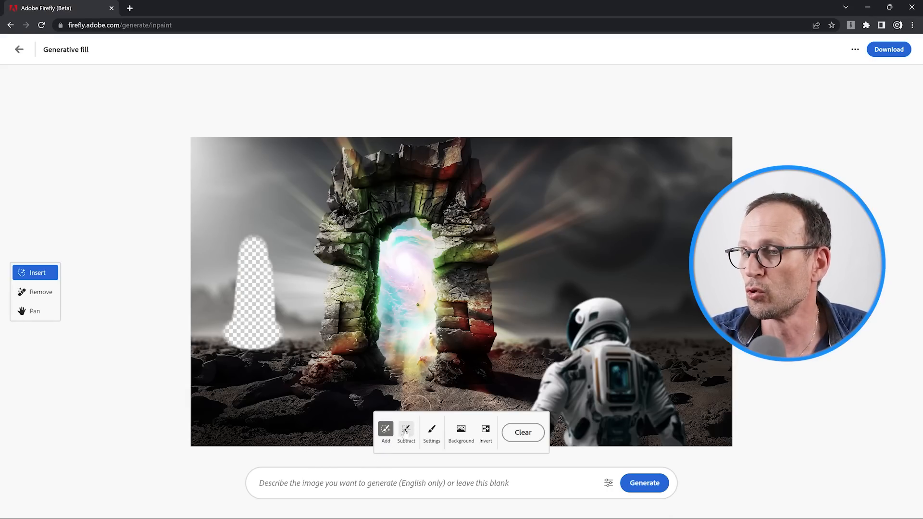
{"action": "left_click", "coordinate": [432, 434]}
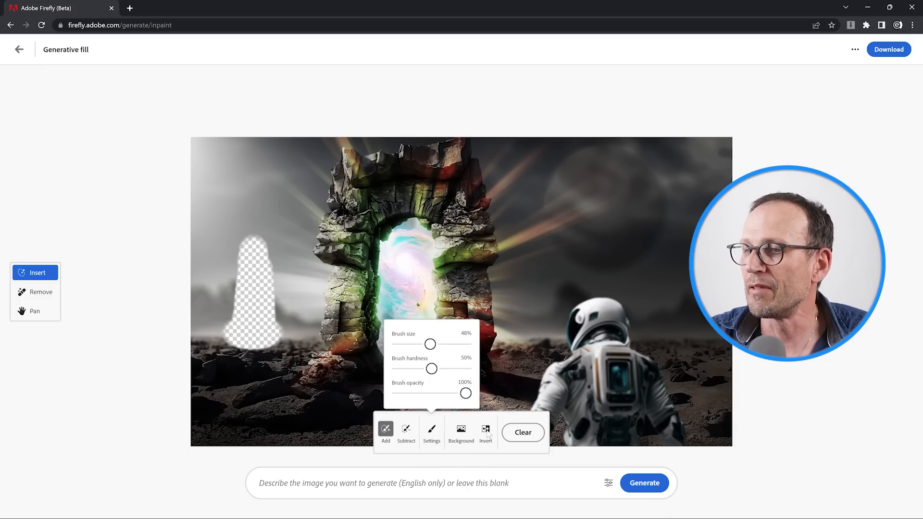
{"action": "left_click", "coordinate": [358, 485]}
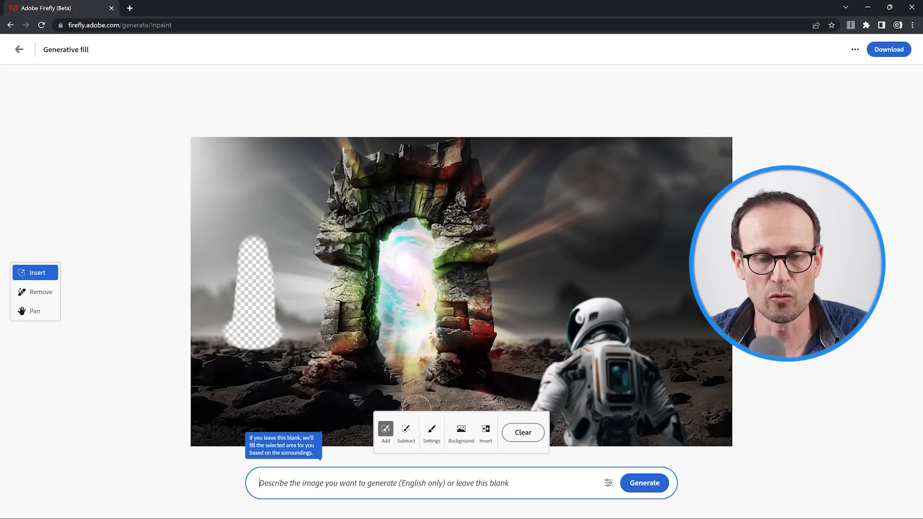
{"action": "type", "text": "A space rocket"}
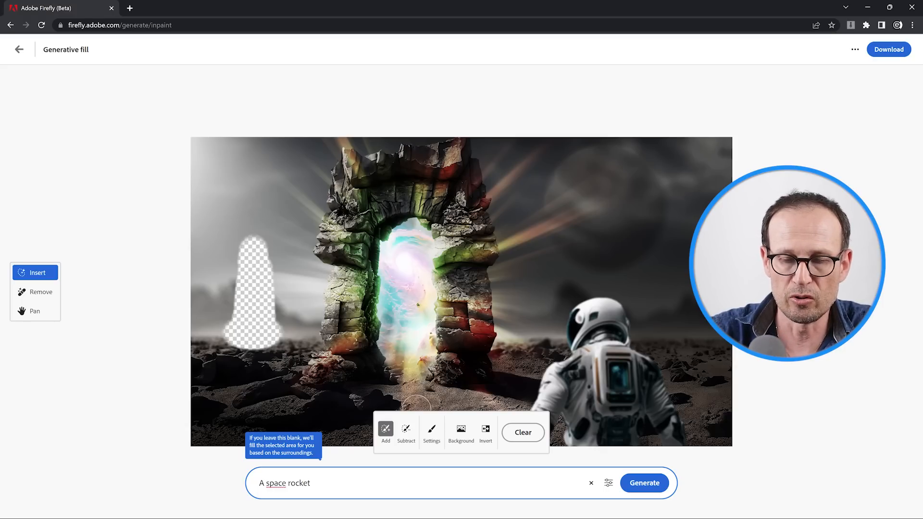
{"action": "type", "text": "blurry"}
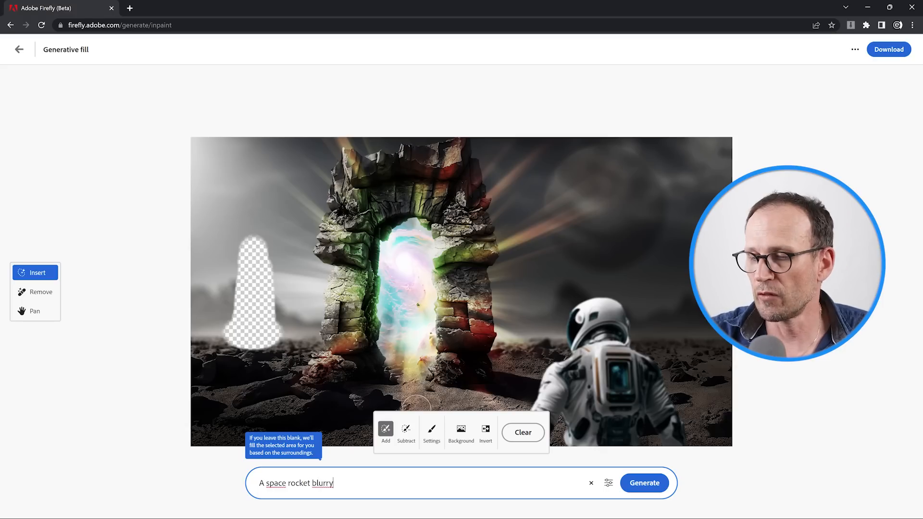
{"action": "left_click", "coordinate": [656, 487]}
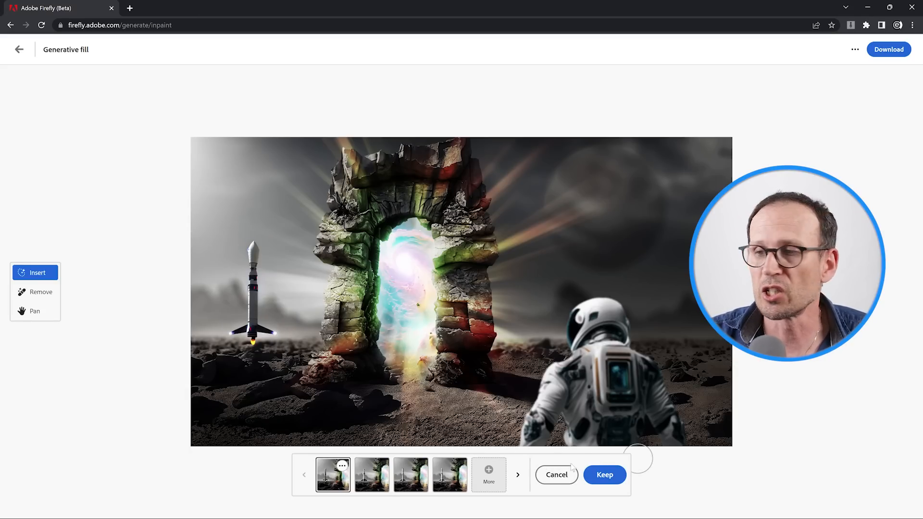
{"action": "left_click", "coordinate": [550, 480]}
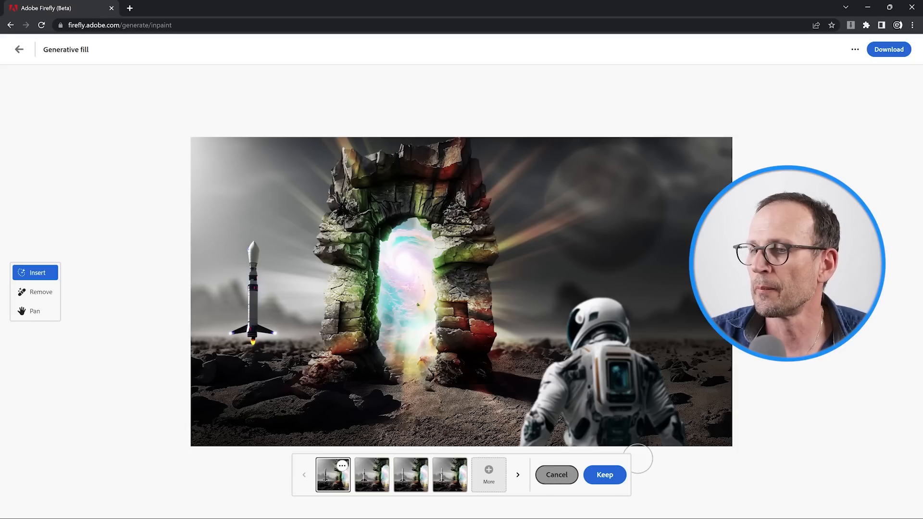
Step: Brush over the lighthouse in the seascape image, set the fill prompt to "a big rock, full detailed" and choose Freeform shape matching
{"action": "left_click", "coordinate": [604, 483]}
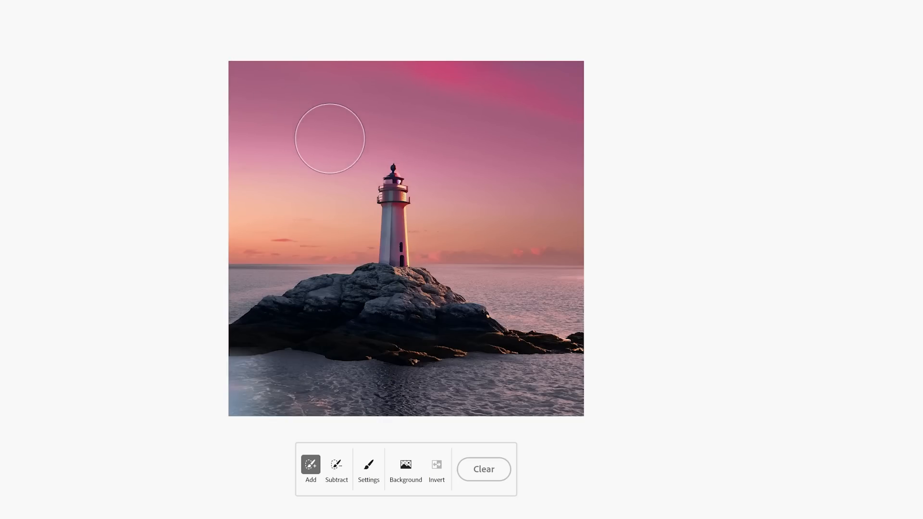
{"action": "left_click_drag", "start_coordinate": [336, 190], "coordinate": [451, 181]}
{"action": "mouse_move", "coordinate": [342, 188]}
{"action": "left_mouse_down"}
{"action": "mouse_move", "coordinate": [423, 197]}
{"action": "mouse_move", "coordinate": [389, 230]}
{"action": "mouse_move", "coordinate": [360, 232]}
{"action": "mouse_move", "coordinate": [425, 232]}
{"action": "mouse_move", "coordinate": [354, 239]}
{"action": "mouse_move", "coordinate": [381, 237]}
{"action": "left_mouse_up"}
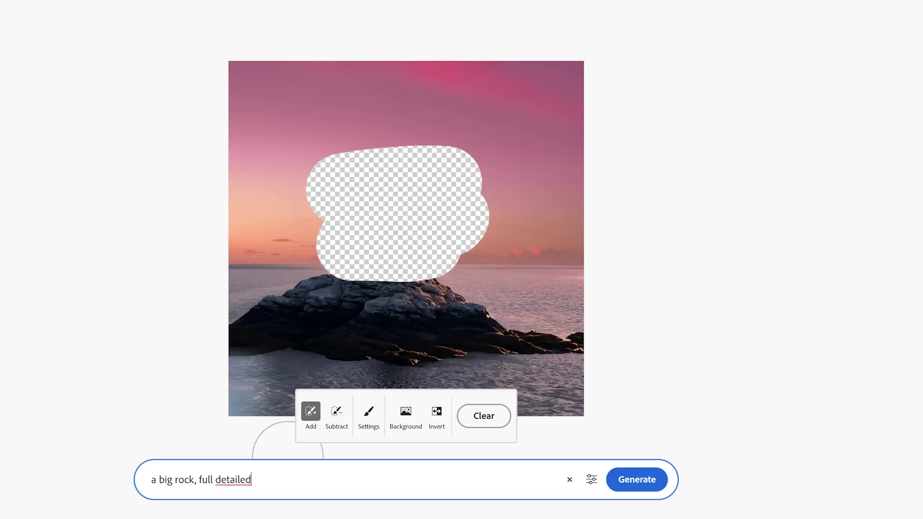
{"action": "left_click_drag", "start_coordinate": [252, 480], "coordinate": [114, 480]}
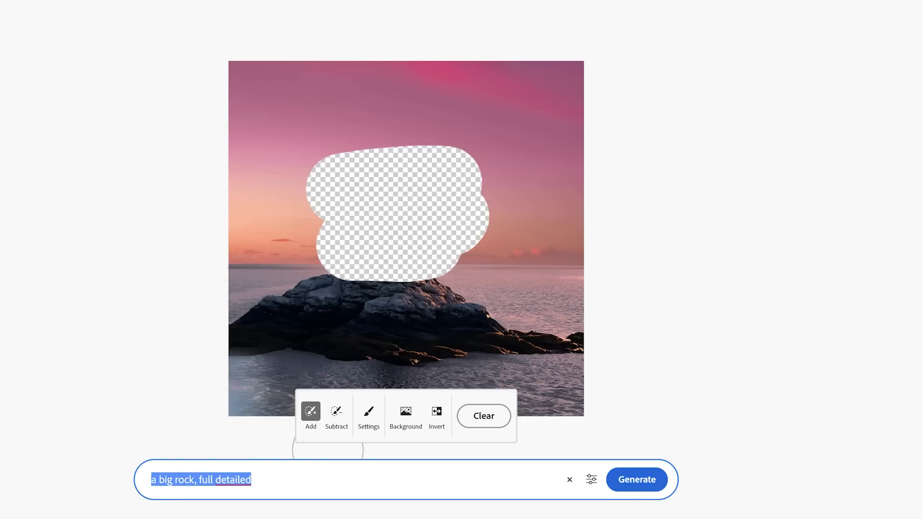
{"action": "left_click", "coordinate": [592, 479]}
{"action": "left_click", "coordinate": [806, 115]}
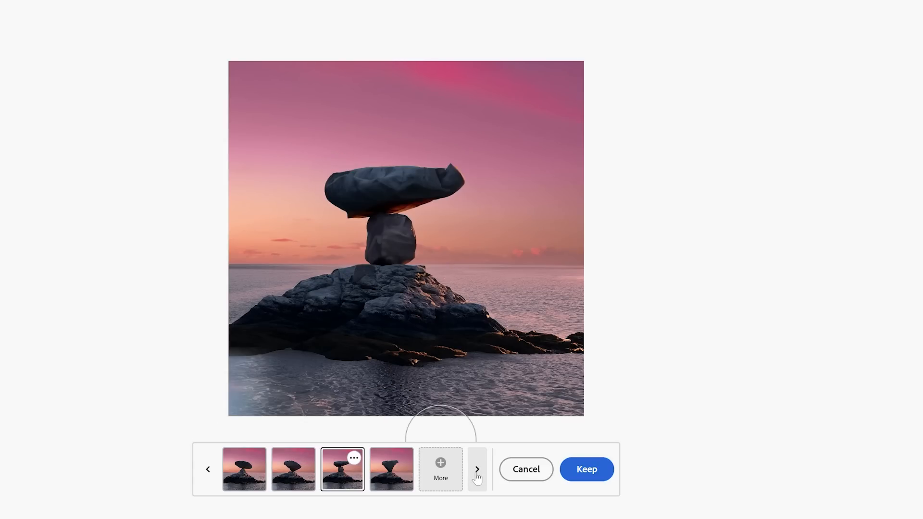
Step: Preview the Freeform rock variations generated on the island and discard them
{"action": "left_click", "coordinate": [478, 474]}
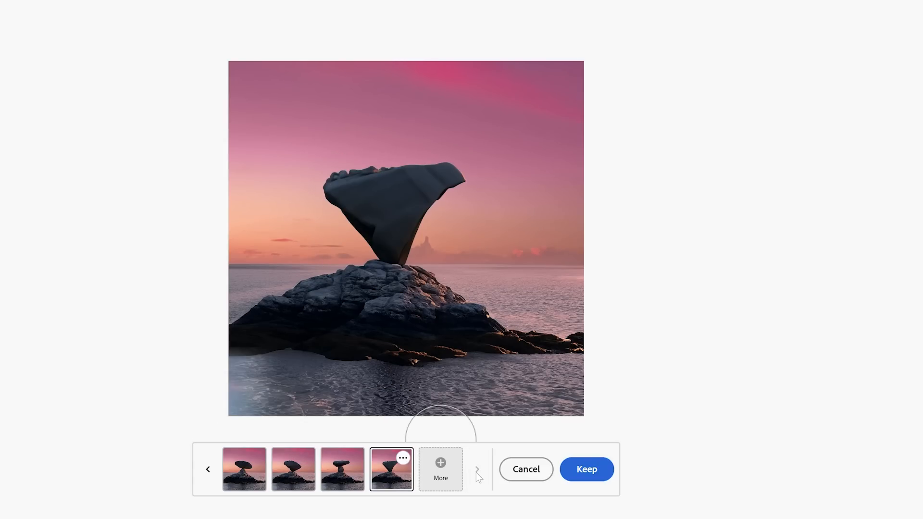
{"action": "left_click", "coordinate": [207, 468]}
{"action": "left_click", "coordinate": [207, 468]}
{"action": "left_click", "coordinate": [208, 468]}
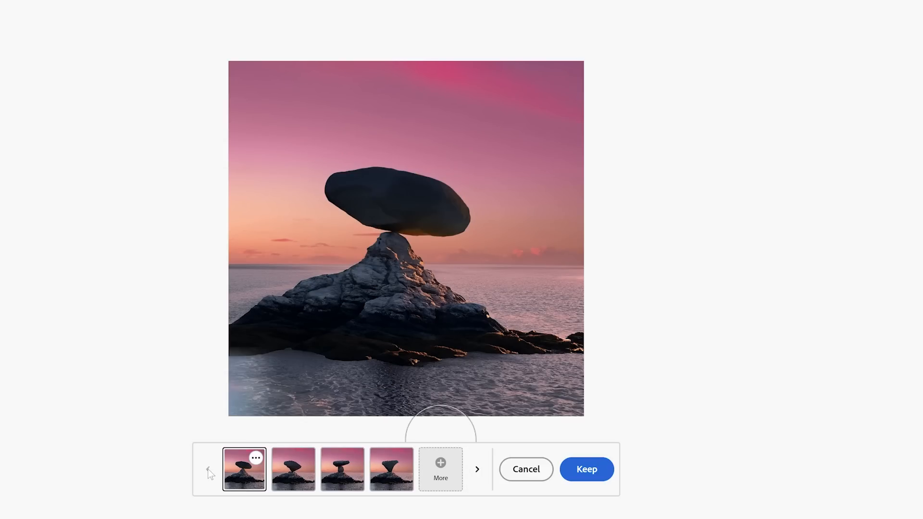
{"action": "left_click", "coordinate": [477, 470]}
{"action": "left_click", "coordinate": [477, 470]}
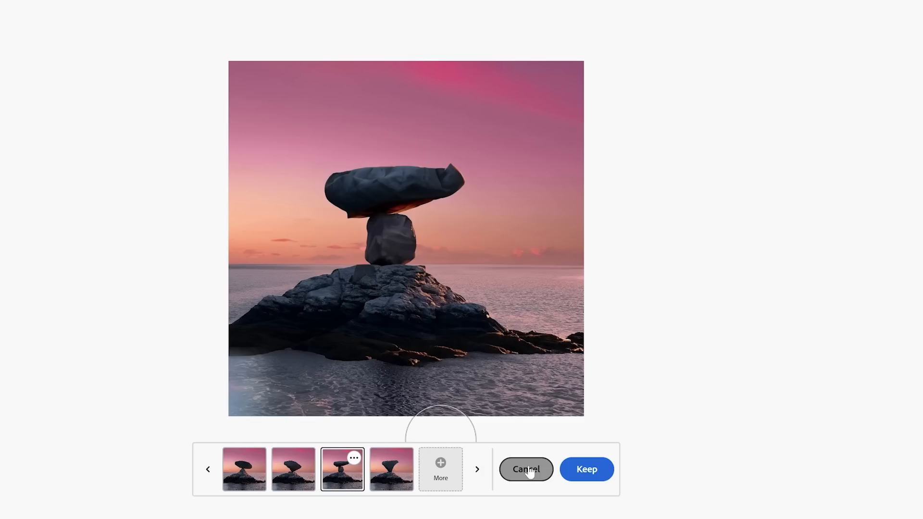
{"action": "left_click", "coordinate": [529, 471]}
Step: Set shape matching to Conform, regenerate the rock from the same mask and prompt, and compare the variations
{"action": "left_click", "coordinate": [591, 479]}
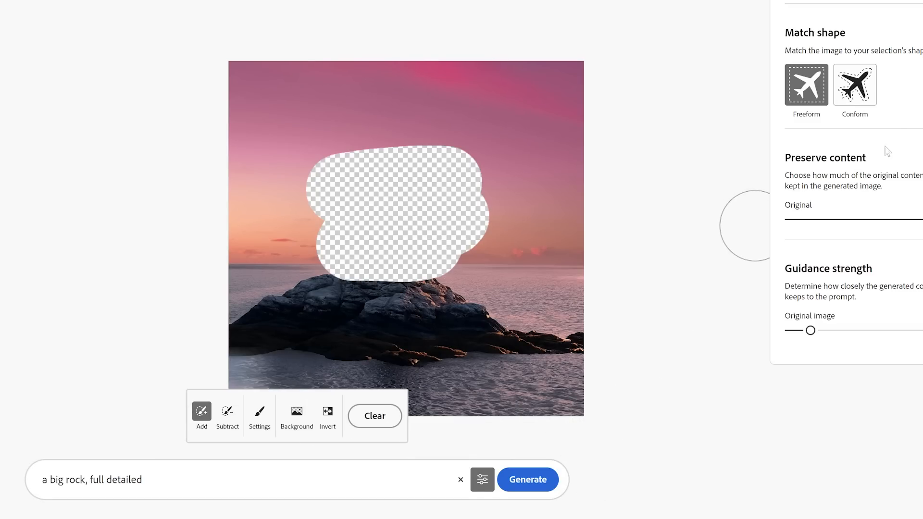
{"action": "left_click", "coordinate": [858, 96]}
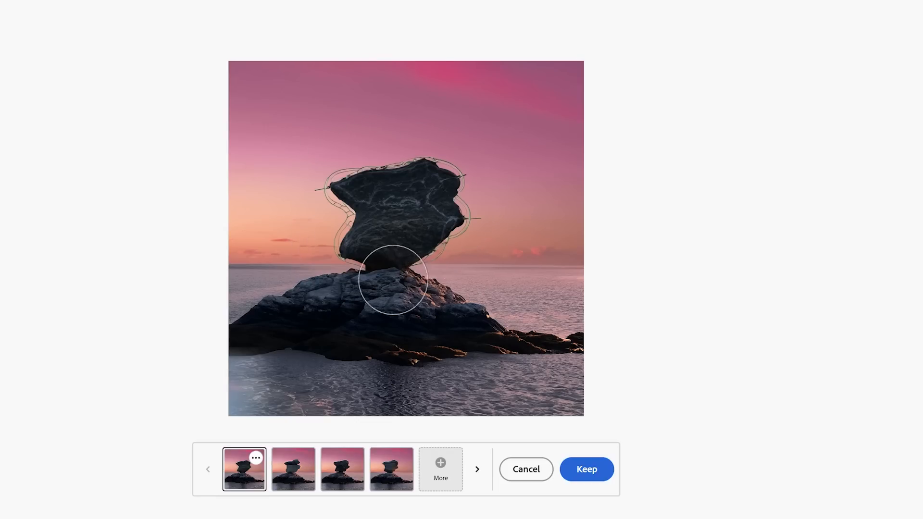
{"action": "left_click", "coordinate": [478, 470]}
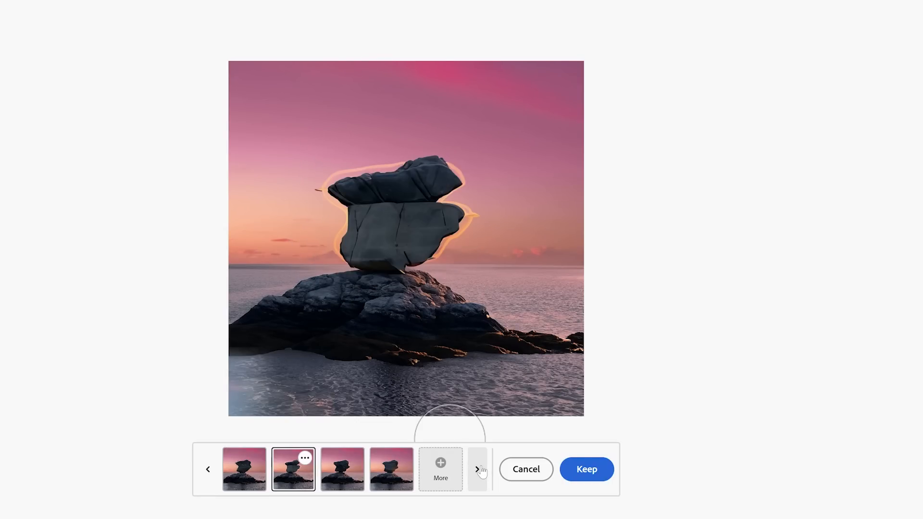
{"action": "left_click", "coordinate": [478, 470]}
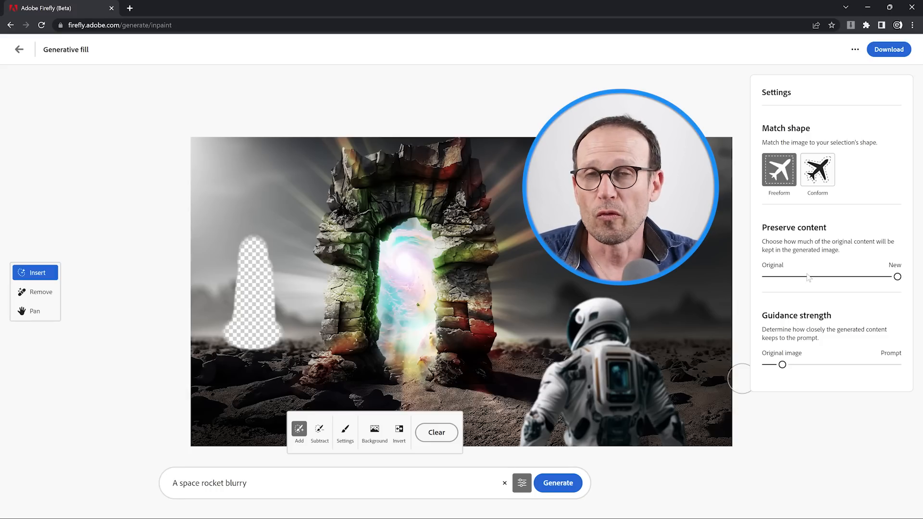
Step: Set Preserve content to about two-thirds toward New and Guidance strength to about one-third toward Prompt, and generate "A space rocket blurry" in the portal image
{"action": "left_click_drag", "start_coordinate": [897, 277], "coordinate": [858, 278]}
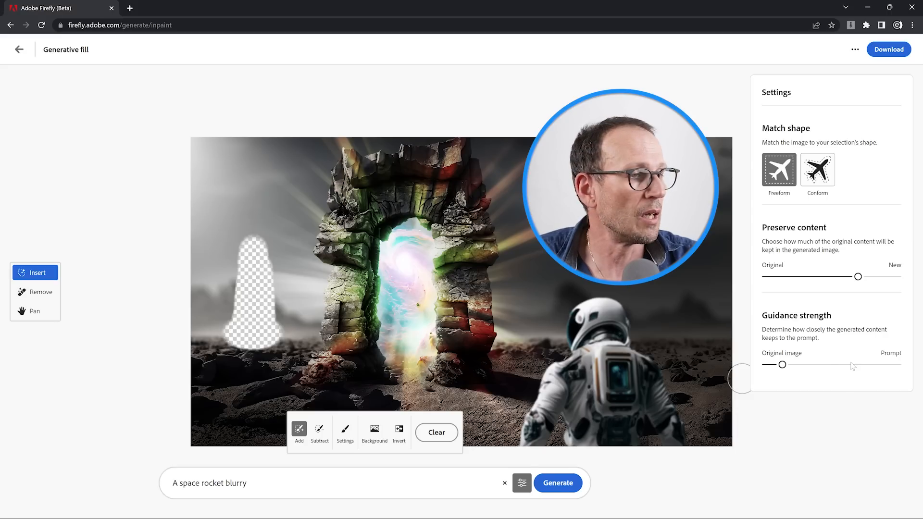
{"action": "left_click_drag", "start_coordinate": [782, 364], "coordinate": [811, 365]}
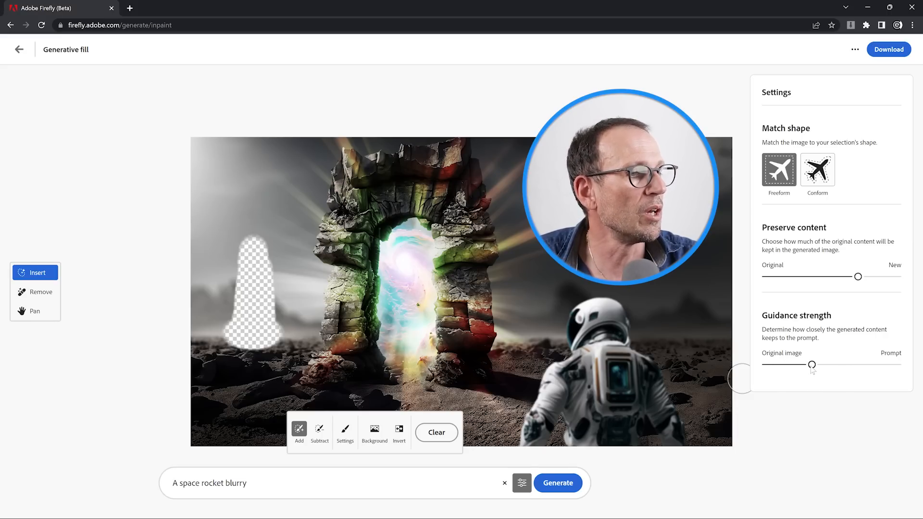
{"action": "left_click", "coordinate": [557, 486]}
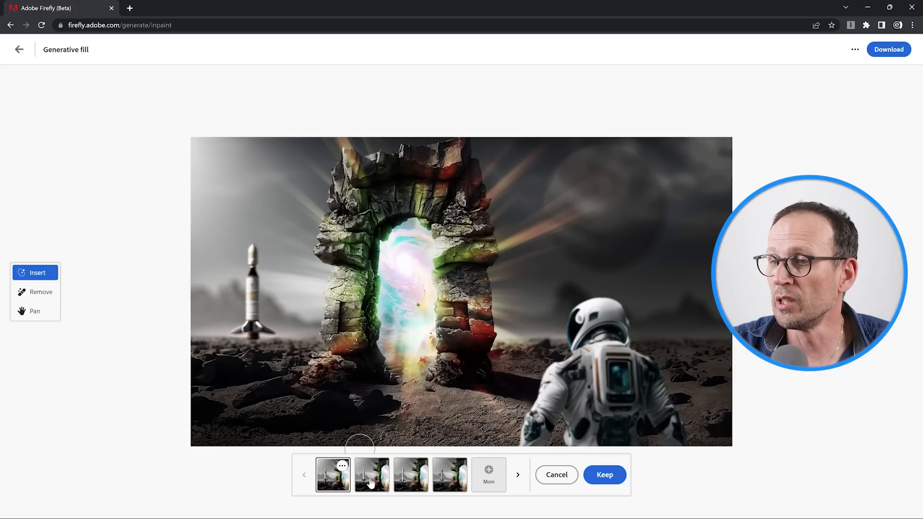
Step: Compare the rocket variations, choose the first one and save that edit while switching to the Remove tool
{"action": "left_click", "coordinate": [368, 478]}
{"action": "left_click", "coordinate": [406, 481]}
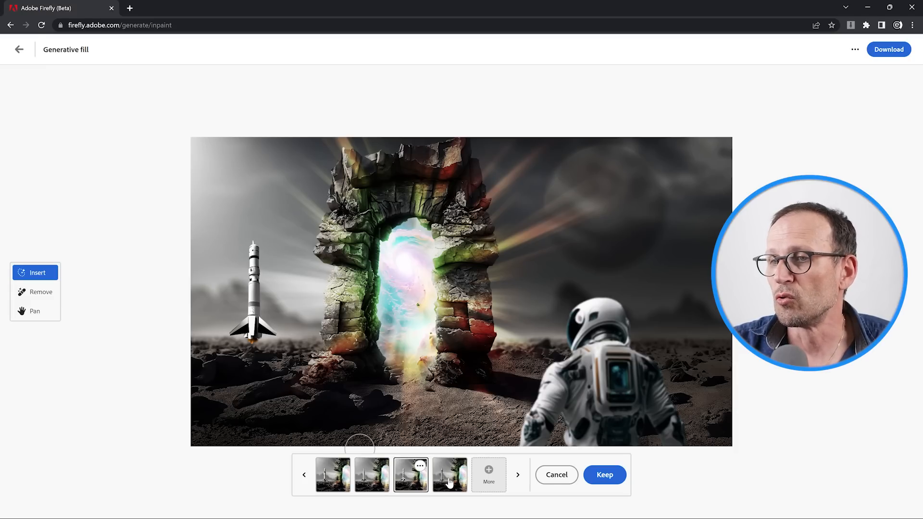
{"action": "left_click", "coordinate": [449, 482]}
{"action": "left_click", "coordinate": [346, 482]}
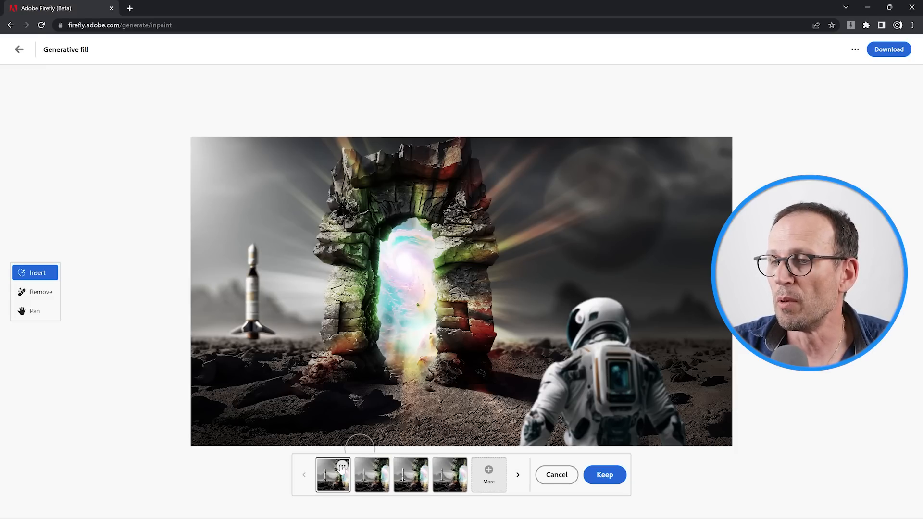
{"action": "left_click", "coordinate": [341, 465]}
{"action": "left_click", "coordinate": [351, 441]}
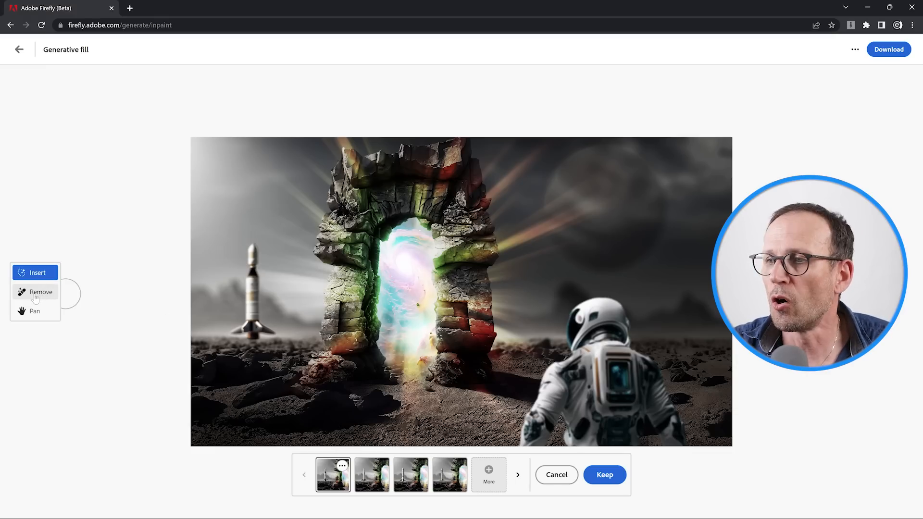
{"action": "left_click", "coordinate": [38, 296]}
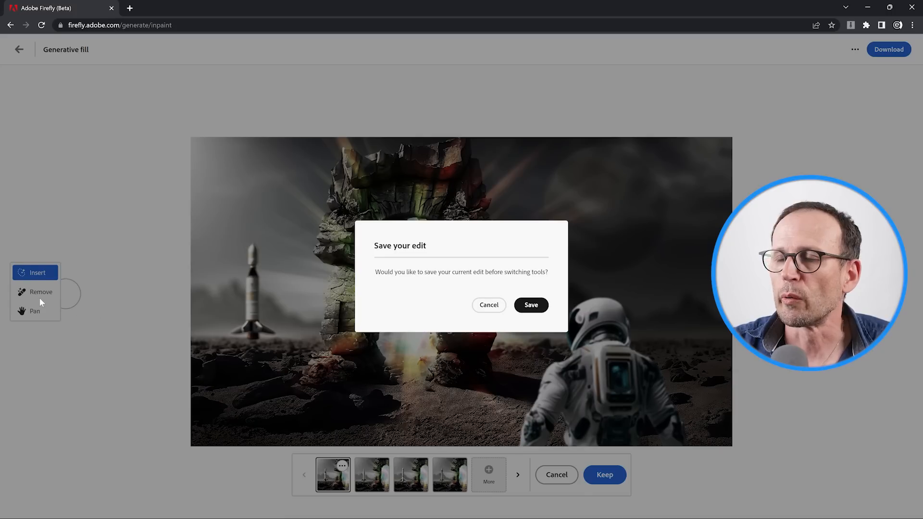
{"action": "left_click", "coordinate": [531, 305]}
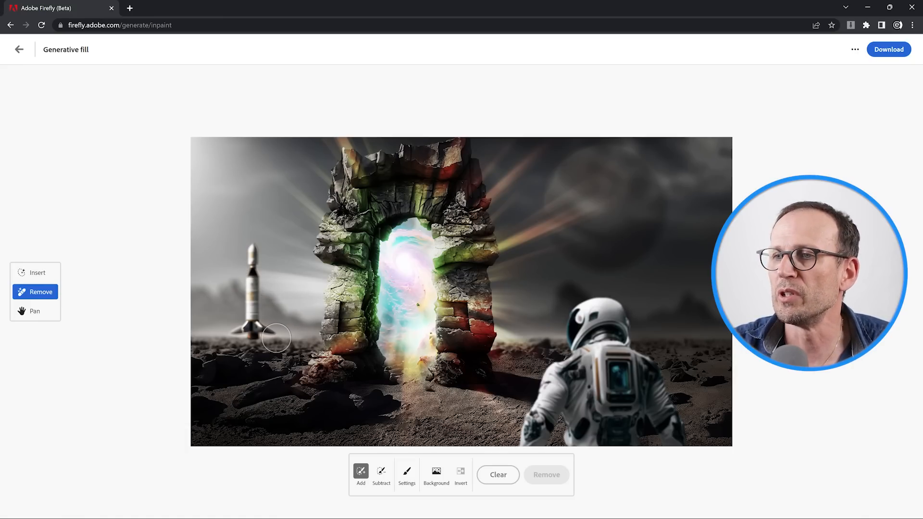
Step: Mask the whole astronaut with the brush, remove it, compare the background variations and keep the third one
{"action": "mouse_move", "coordinate": [583, 341]}
{"action": "left_mouse_down"}
{"action": "mouse_move", "coordinate": [577, 310]}
{"action": "mouse_move", "coordinate": [615, 311]}
{"action": "mouse_move", "coordinate": [609, 323]}
{"action": "mouse_move", "coordinate": [655, 376]}
{"action": "mouse_move", "coordinate": [682, 446]}
{"action": "mouse_move", "coordinate": [647, 384]}
{"action": "mouse_move", "coordinate": [615, 353]}
{"action": "mouse_move", "coordinate": [582, 354]}
{"action": "mouse_move", "coordinate": [552, 371]}
{"action": "mouse_move", "coordinate": [555, 405]}
{"action": "mouse_move", "coordinate": [572, 364]}
{"action": "mouse_move", "coordinate": [566, 454]}
{"action": "mouse_move", "coordinate": [607, 363]}
{"action": "mouse_move", "coordinate": [604, 450]}
{"action": "mouse_move", "coordinate": [592, 386]}
{"action": "mouse_move", "coordinate": [589, 415]}
{"action": "mouse_move", "coordinate": [546, 448]}
{"action": "mouse_move", "coordinate": [619, 381]}
{"action": "mouse_move", "coordinate": [630, 463]}
{"action": "mouse_move", "coordinate": [633, 396]}
{"action": "mouse_move", "coordinate": [663, 452]}
{"action": "left_mouse_up"}
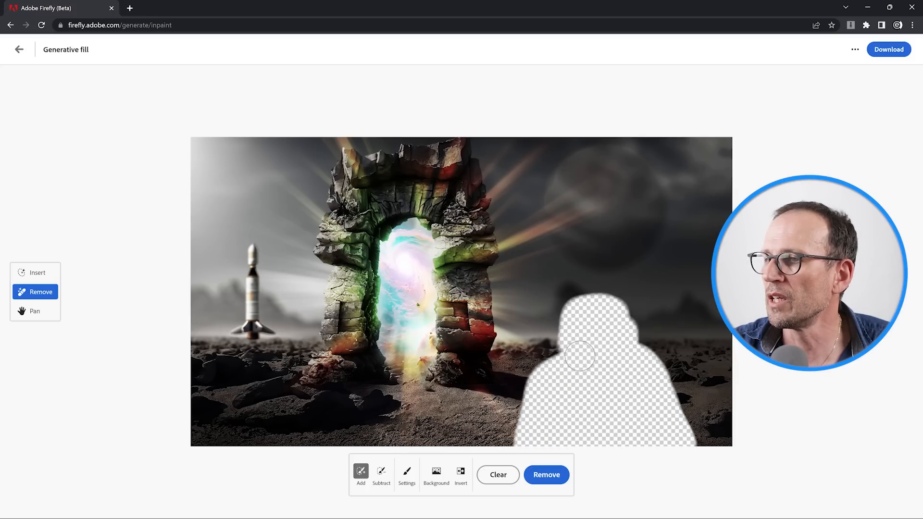
{"action": "left_click", "coordinate": [548, 475]}
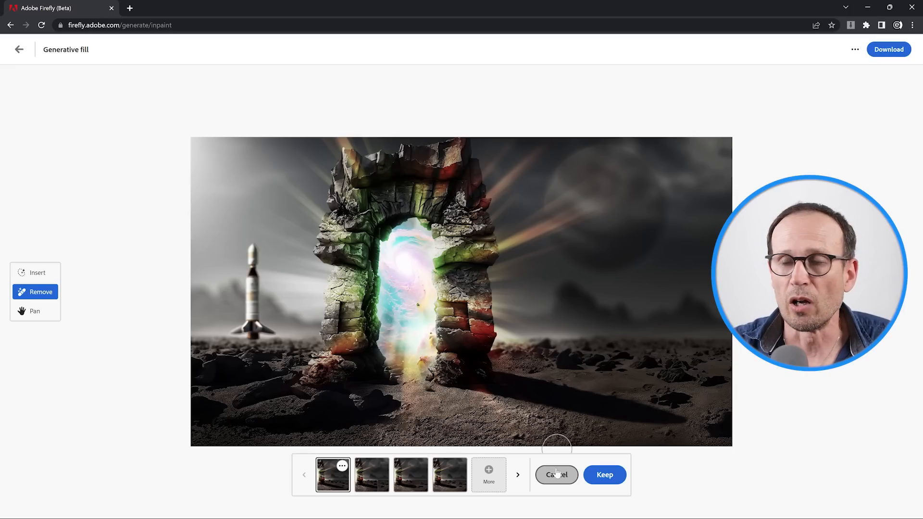
{"action": "left_click", "coordinate": [375, 479]}
{"action": "left_click", "coordinate": [410, 483]}
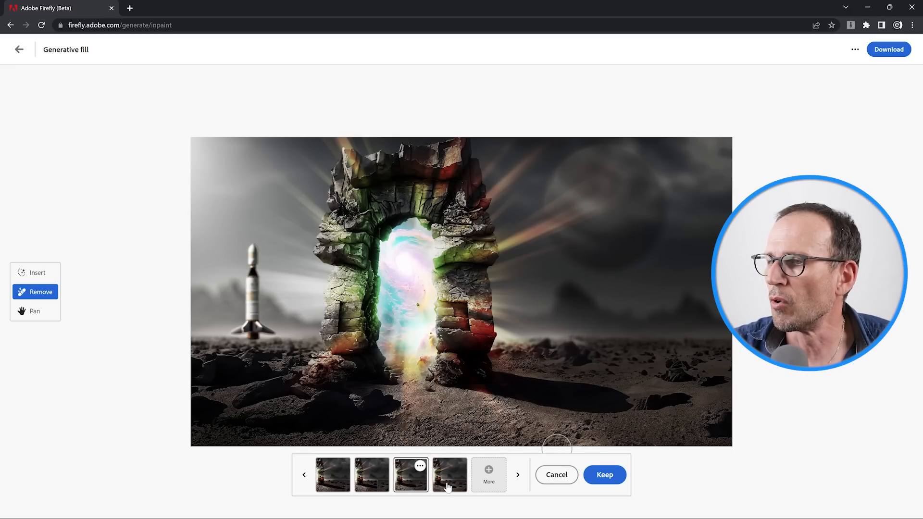
{"action": "left_click", "coordinate": [445, 479]}
{"action": "left_click", "coordinate": [413, 481]}
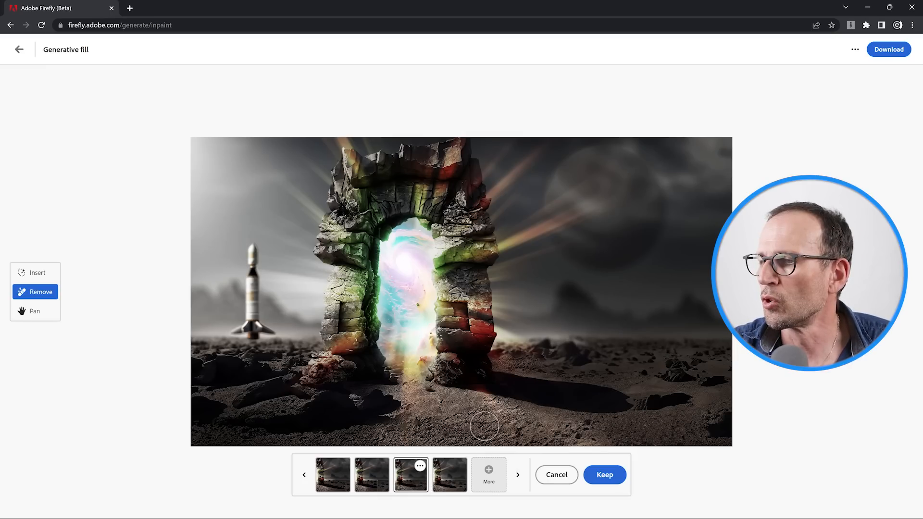
{"action": "left_click", "coordinate": [605, 474]}
{"action": "key", "text": "space"}
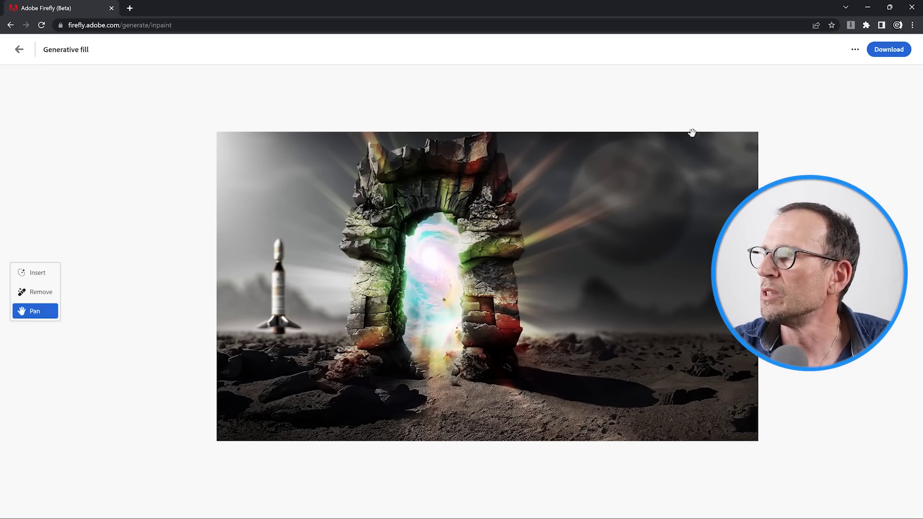
Step: Download the edited portal image and check its pixel dimensions in Photoshop without resizing it
{"action": "left_click", "coordinate": [883, 56]}
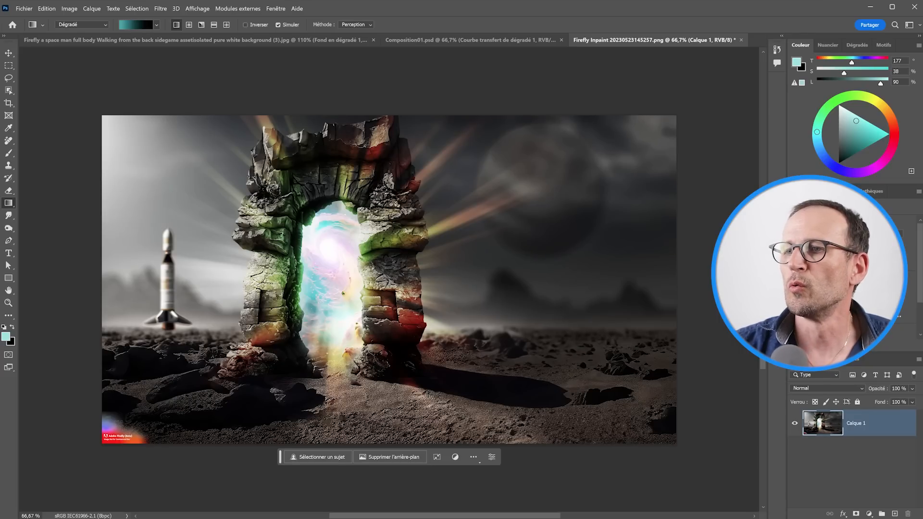
{"action": "left_click", "coordinate": [69, 8]}
{"action": "left_click", "coordinate": [95, 73]}
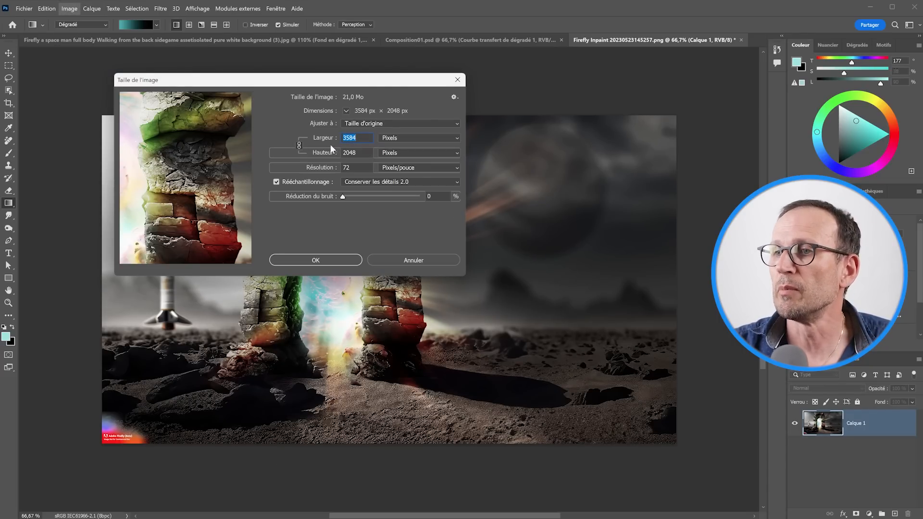
{"action": "left_click", "coordinate": [383, 262]}
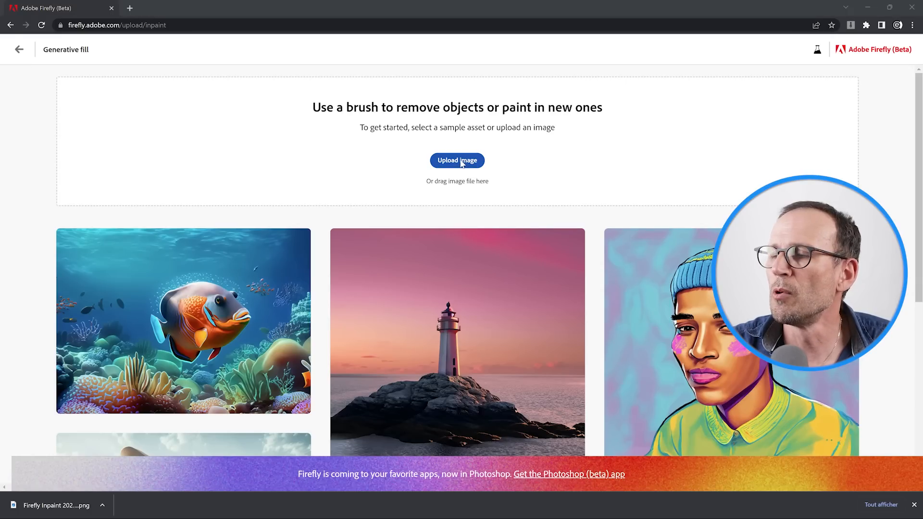
Step: In Adobe Firefly, brush a glasses-shaped mask over the portrait woman's eyes, extending it as a thin temple to the ear with a 9% brush
{"action": "left_click", "coordinate": [458, 161]}
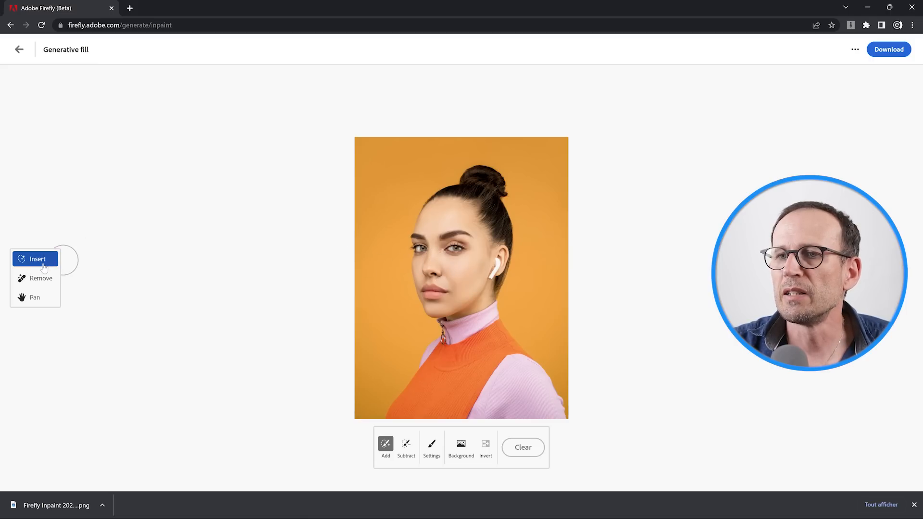
{"action": "left_click", "coordinate": [420, 247]}
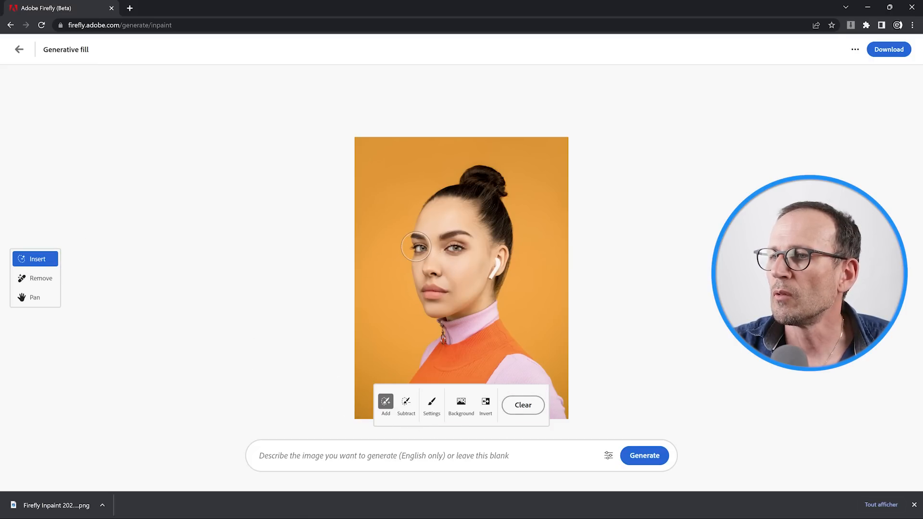
{"action": "mouse_move", "coordinate": [420, 247]}
{"action": "left_mouse_down"}
{"action": "mouse_move", "coordinate": [474, 242]}
{"action": "mouse_move", "coordinate": [414, 246]}
{"action": "mouse_move", "coordinate": [482, 252]}
{"action": "left_mouse_up"}
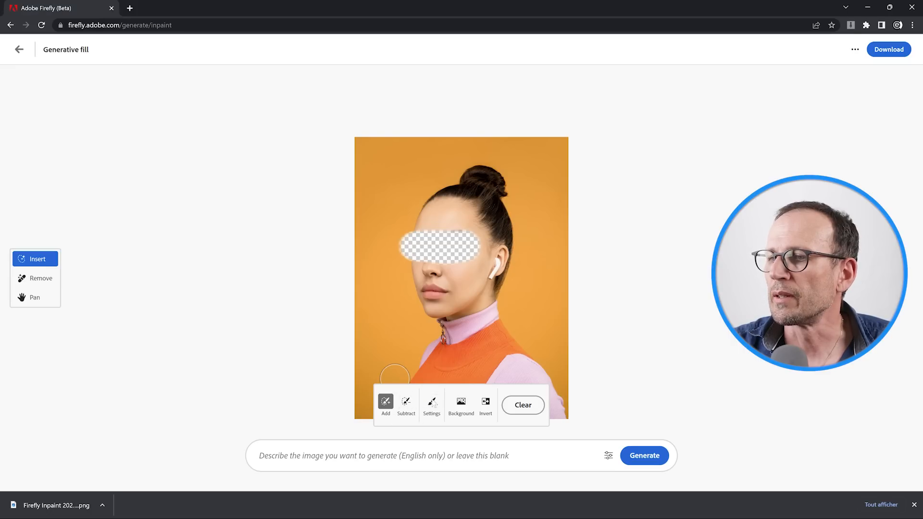
{"action": "left_click", "coordinate": [432, 403]}
{"action": "left_click_drag", "start_coordinate": [423, 317], "coordinate": [401, 322]}
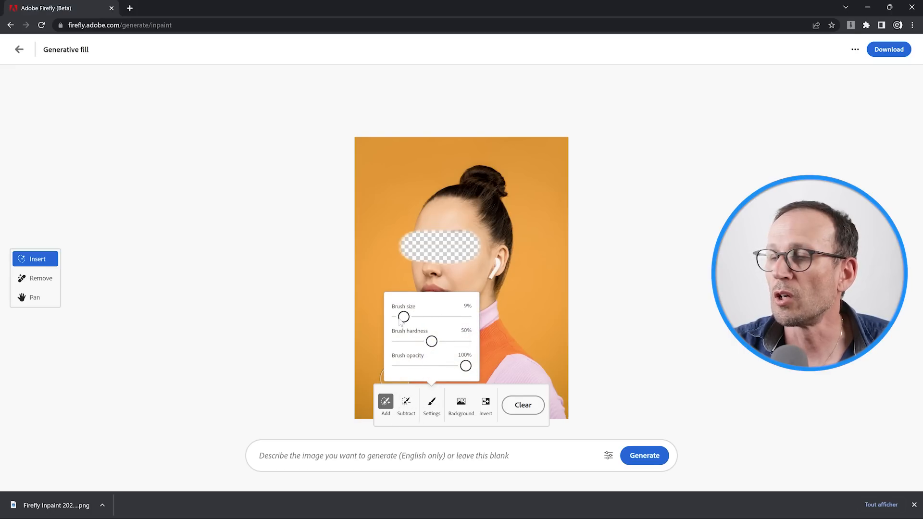
{"action": "left_click", "coordinate": [477, 247]}
{"action": "left_click_drag", "start_coordinate": [476, 244], "coordinate": [514, 247]}
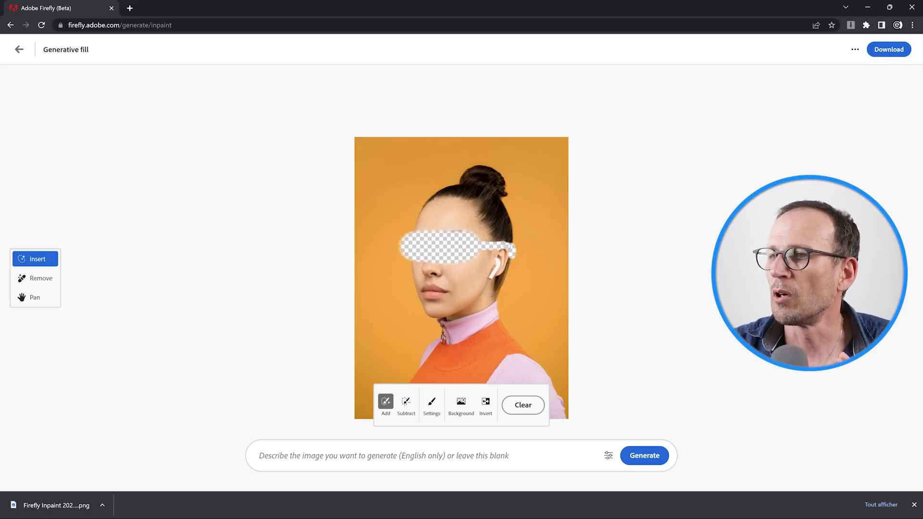
Step: Generate a fill in the masked eye area with the prompt "sun glasses" and compare the variations up to the fourth one
{"action": "left_click", "coordinate": [339, 435]}
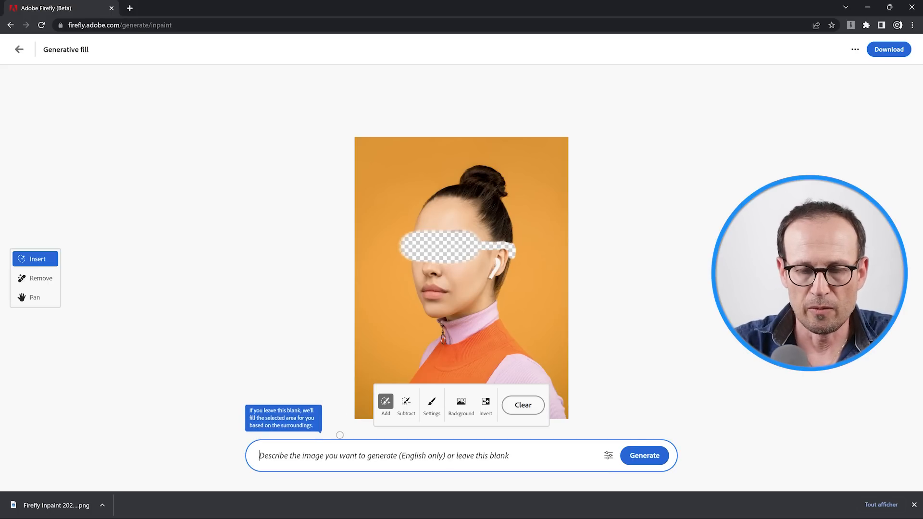
{"action": "type", "text": "sun glasses"}
{"action": "left_click", "coordinate": [644, 455]}
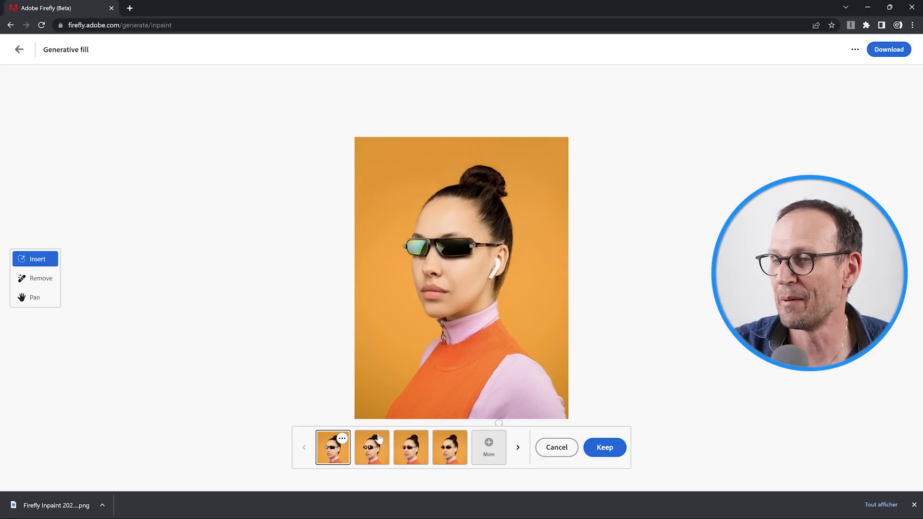
{"action": "left_click", "coordinate": [368, 451]}
{"action": "left_click", "coordinate": [406, 451]}
{"action": "left_click", "coordinate": [444, 456]}
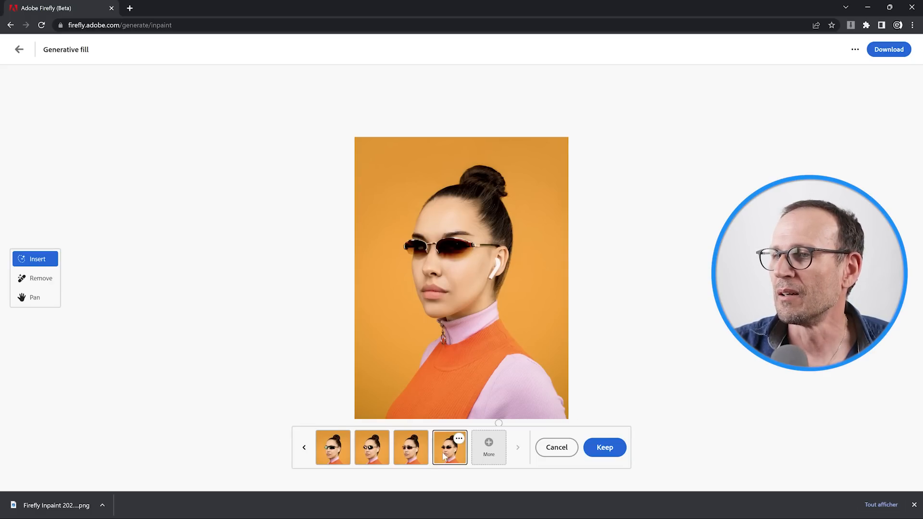
Step: Compare the earlier sunglasses variations and keep the first one on the portrait woman
{"action": "left_click", "coordinate": [410, 456]}
{"action": "left_click", "coordinate": [384, 457]}
{"action": "left_click", "coordinate": [336, 455]}
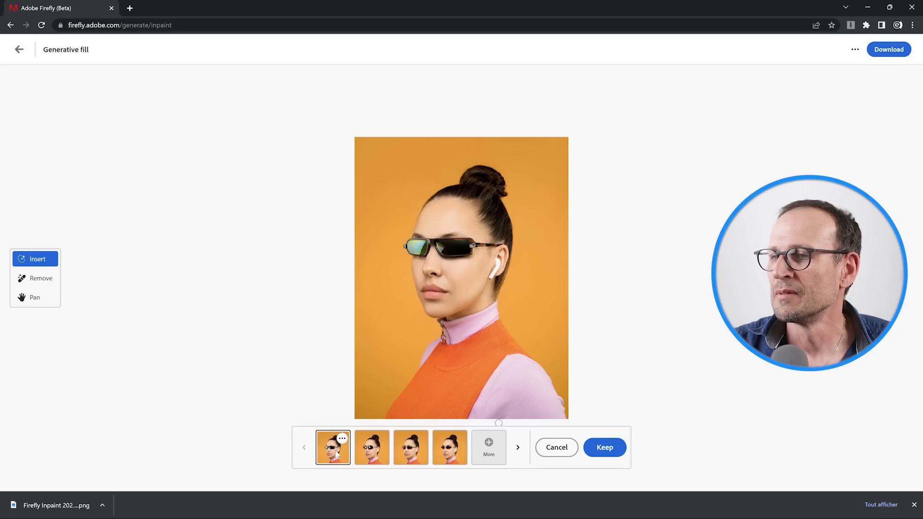
{"action": "left_click", "coordinate": [604, 448]}
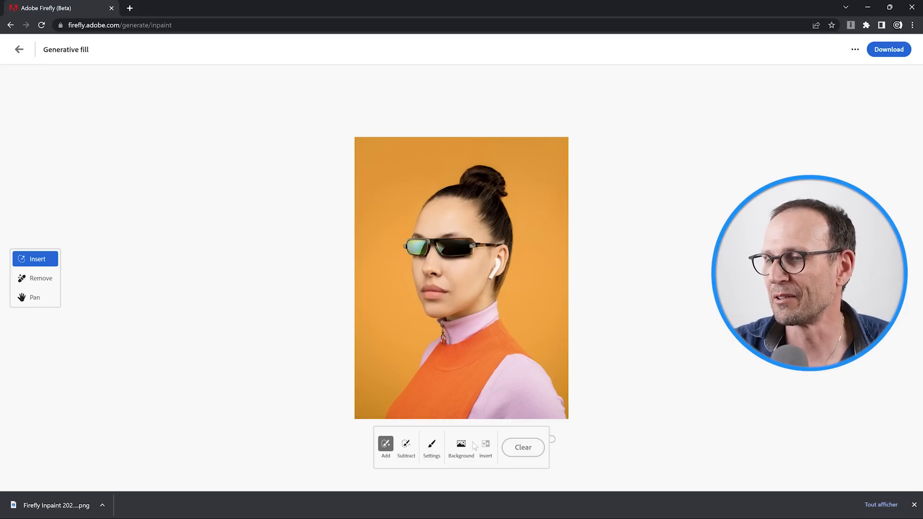
Step: Brush an insert mask with a larger brush over the woman's orange top, from the shoulder down to the image's lower edge
{"action": "left_click", "coordinate": [432, 445]}
{"action": "left_click_drag", "start_coordinate": [404, 359], "coordinate": [423, 359]}
{"action": "mouse_move", "coordinate": [484, 346]}
{"action": "left_mouse_down"}
{"action": "mouse_move", "coordinate": [500, 330]}
{"action": "mouse_move", "coordinate": [529, 351]}
{"action": "mouse_move", "coordinate": [490, 363]}
{"action": "mouse_move", "coordinate": [489, 340]}
{"action": "mouse_move", "coordinate": [452, 368]}
{"action": "mouse_move", "coordinate": [416, 372]}
{"action": "left_mouse_up"}
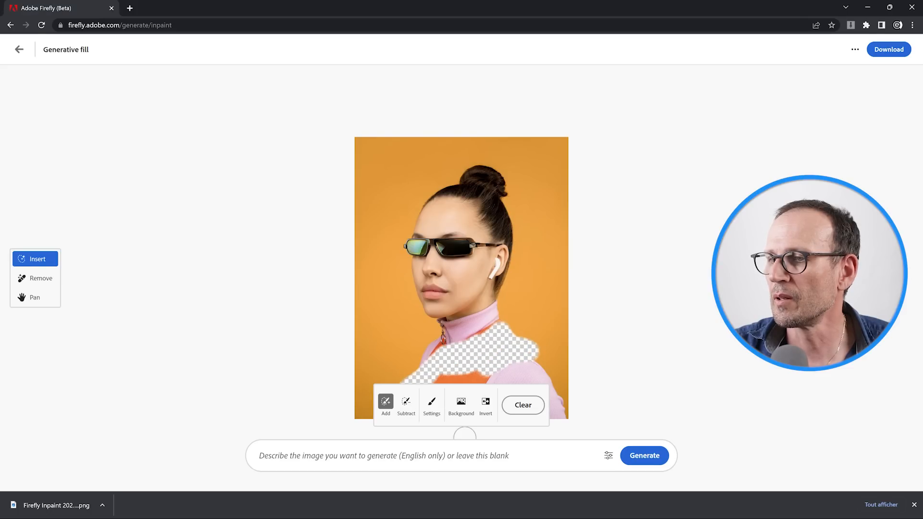
{"action": "scroll", "coordinate": [470, 373], "scroll_direction": "up", "scroll_amount": 1}
{"action": "scroll", "coordinate": [471, 368], "scroll_direction": "down", "scroll_amount": 3}
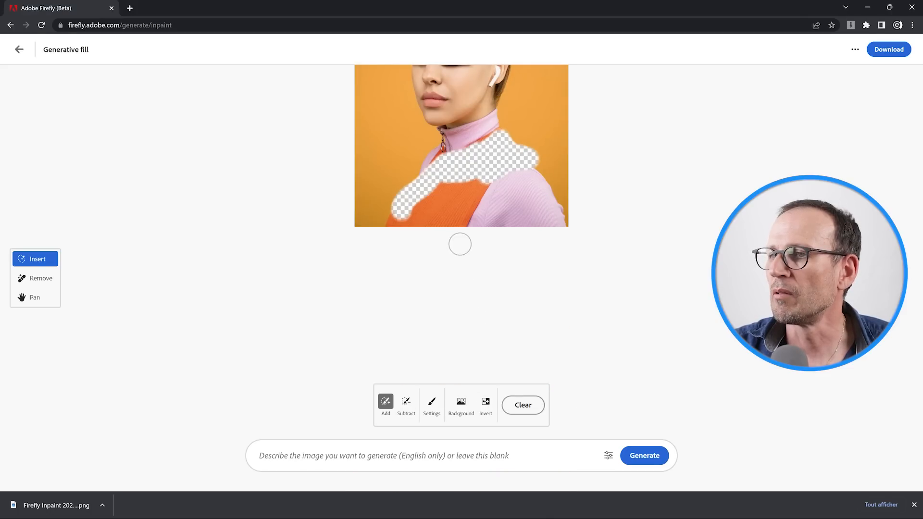
{"action": "scroll", "coordinate": [453, 259], "scroll_direction": "up", "scroll_amount": 1}
{"action": "left_click", "coordinate": [44, 297]}
{"action": "mouse_move", "coordinate": [471, 290]}
{"action": "left_mouse_down"}
{"action": "mouse_move", "coordinate": [376, 316]}
{"action": "mouse_move", "coordinate": [422, 316]}
{"action": "mouse_move", "coordinate": [346, 346]}
{"action": "mouse_move", "coordinate": [397, 317]}
{"action": "mouse_move", "coordinate": [409, 331]}
{"action": "mouse_move", "coordinate": [428, 295]}
{"action": "mouse_move", "coordinate": [405, 339]}
{"action": "left_mouse_up"}
{"action": "left_click", "coordinate": [47, 263]}
{"action": "left_click_drag", "start_coordinate": [394, 292], "coordinate": [393, 281]}
{"action": "left_click_drag", "start_coordinate": [452, 256], "coordinate": [443, 264]}
Step: Try to generate a fill in the masked top area with the prompt "bleu", and cancel the generation
{"action": "left_click", "coordinate": [417, 438]}
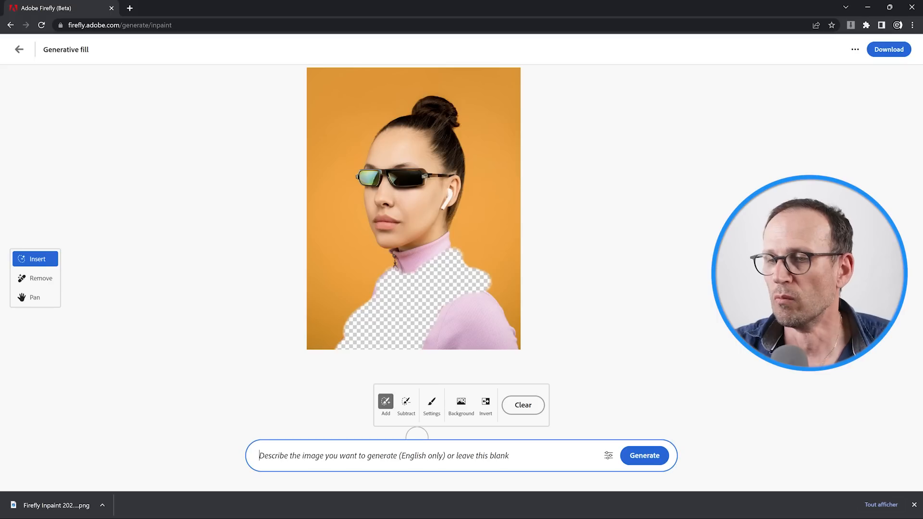
{"action": "type", "text": "blue"}
{"action": "key", "text": "Return"}
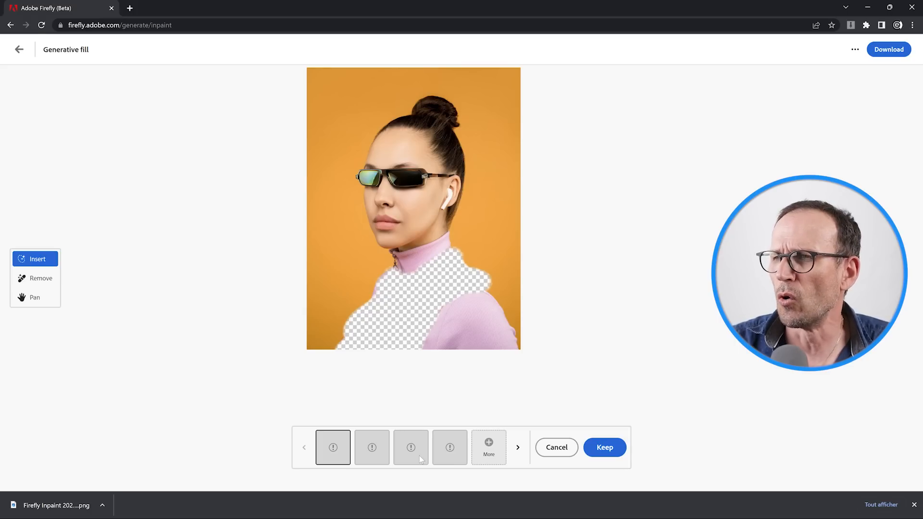
{"action": "left_click", "coordinate": [332, 445]}
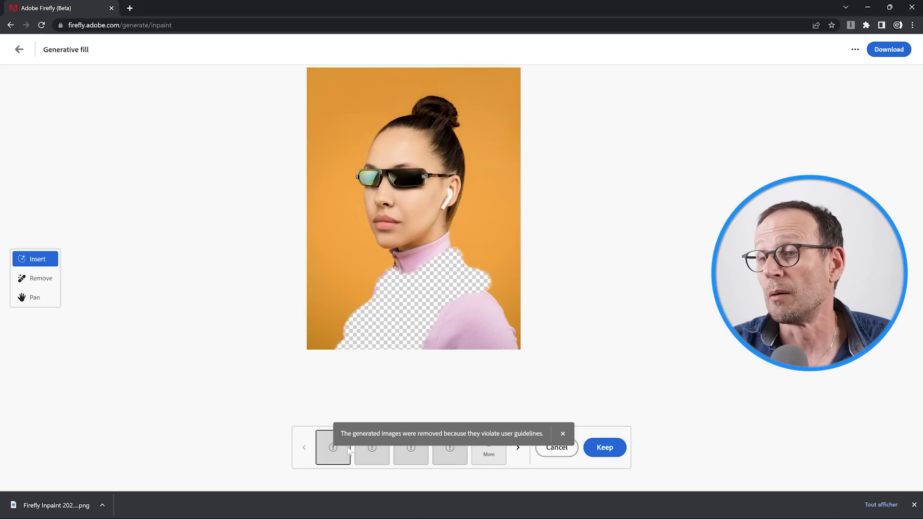
{"action": "left_click", "coordinate": [557, 447]}
Step: Correct the prompt to "blue" and generate a fill in the masked top area
{"action": "left_click_drag", "start_coordinate": [276, 455], "coordinate": [266, 456]}
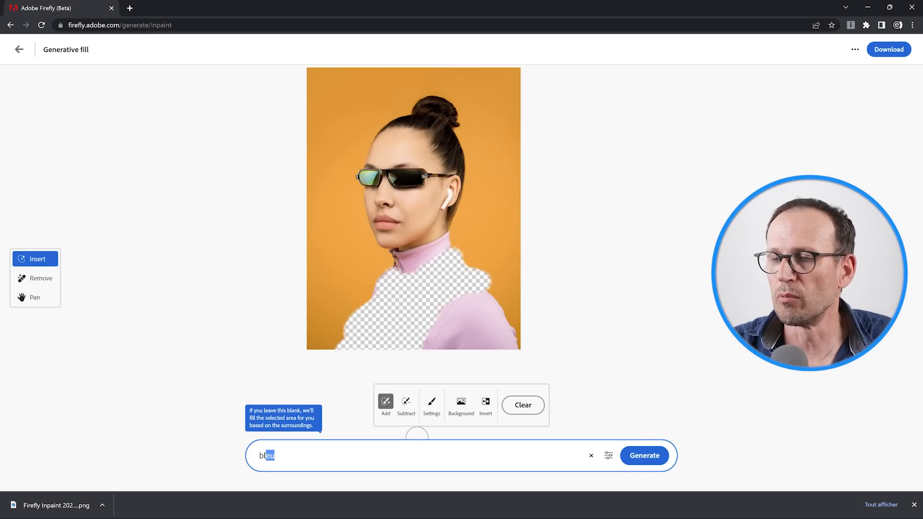
{"action": "type", "text": "ue"}
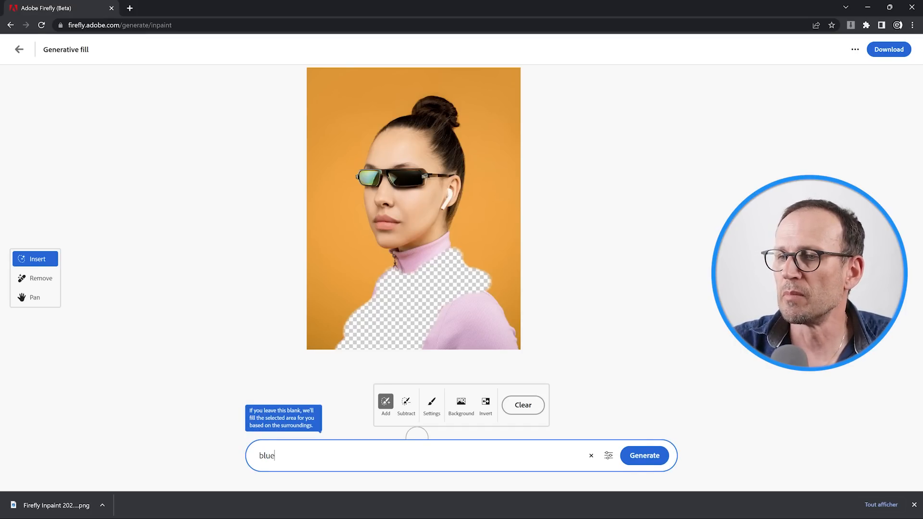
{"action": "key", "text": "Return"}
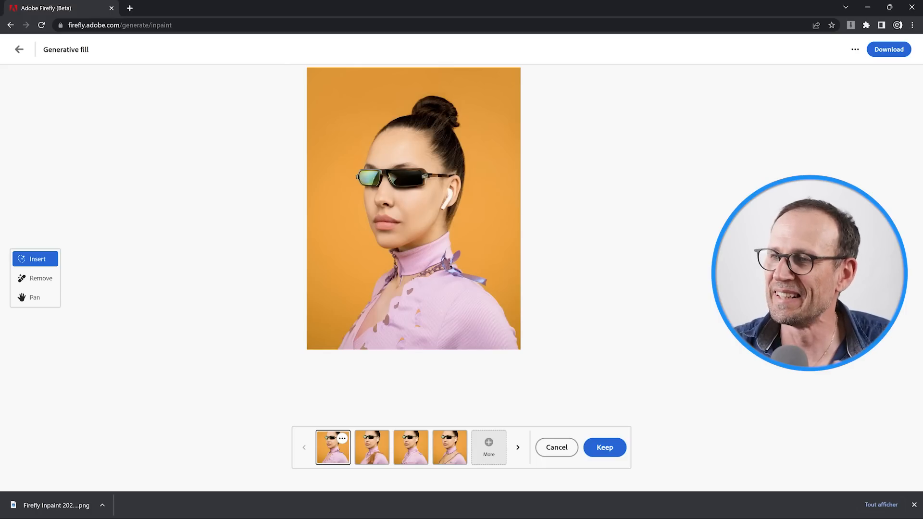
Step: Compare the four generated variations of the top and return to the first one
{"action": "left_click", "coordinate": [380, 450]}
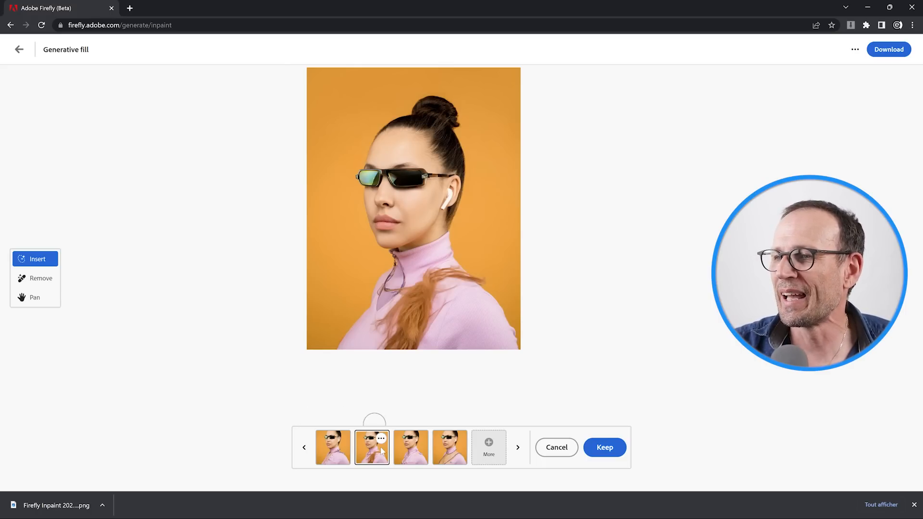
{"action": "left_click", "coordinate": [406, 455]}
{"action": "left_click", "coordinate": [443, 454]}
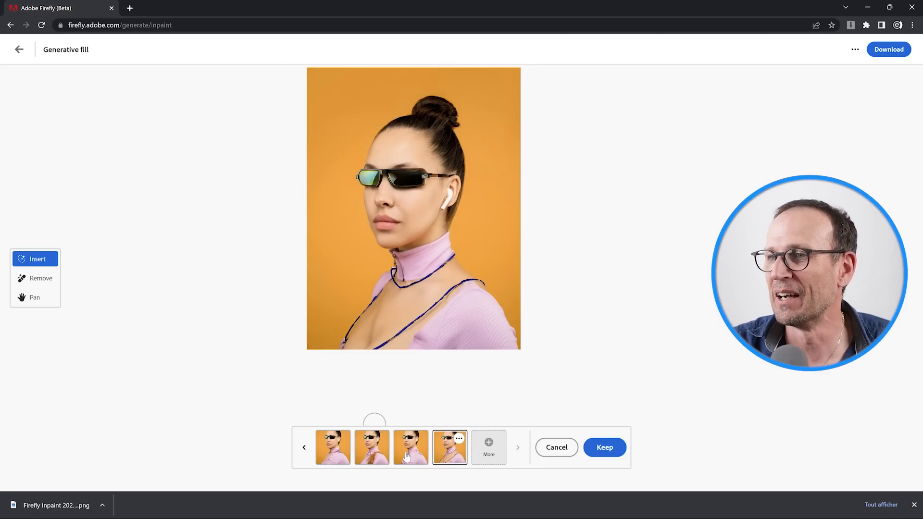
{"action": "left_click", "coordinate": [374, 458]}
{"action": "left_click", "coordinate": [343, 457]}
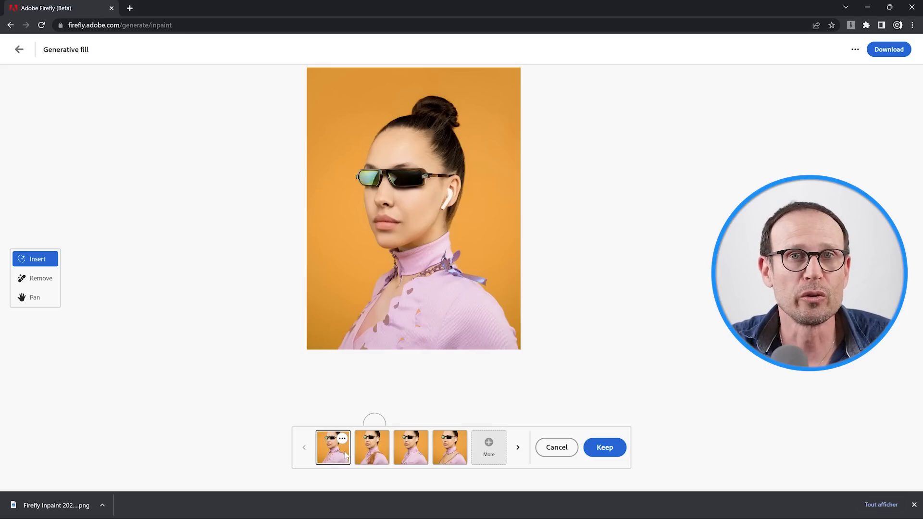